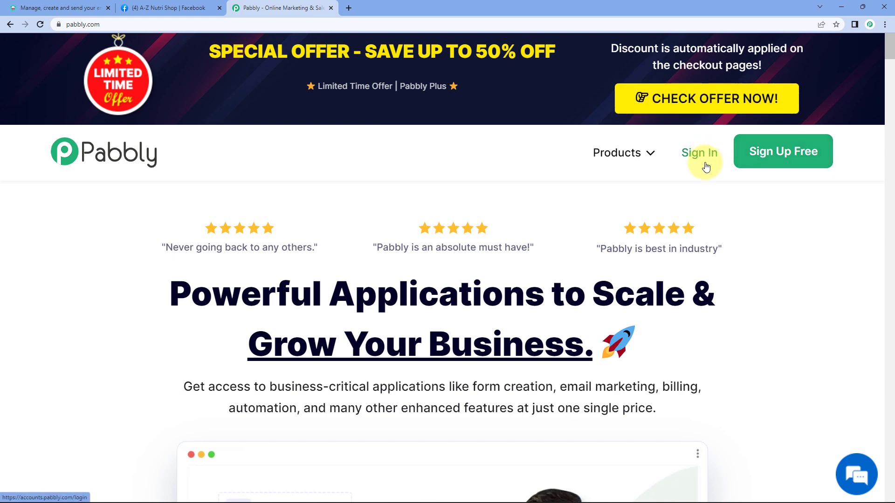
Step: Sign in to the Pabbly account and launch Pabbly Connect
left_click(701, 157)
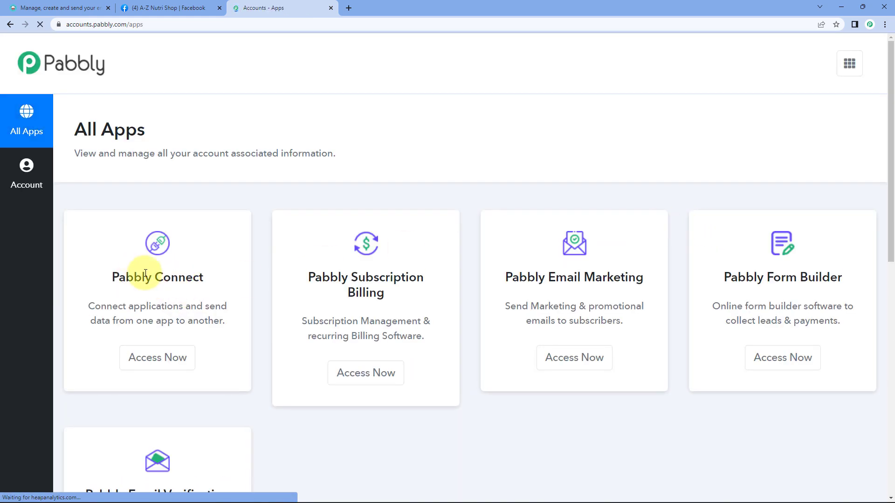
triple_click(140, 272)
left_click(175, 362)
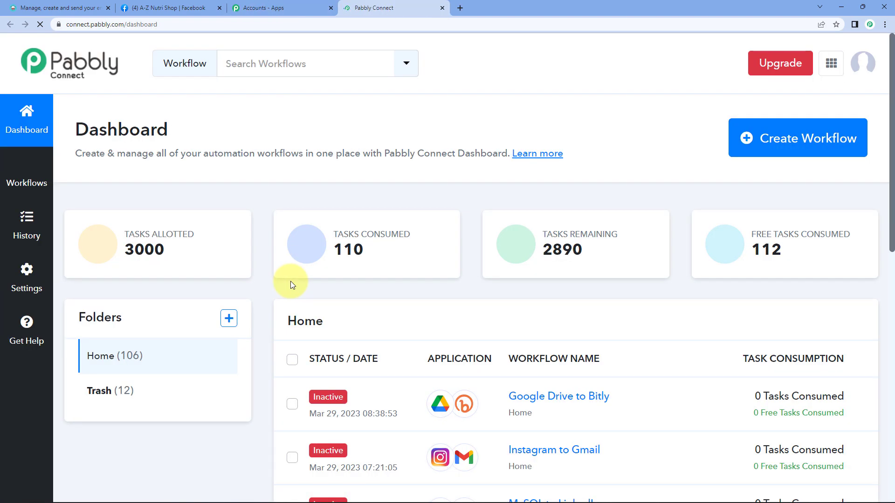
Step: Create a new workflow named 'Facebook Lead Ads to Moosend'
left_click(799, 137)
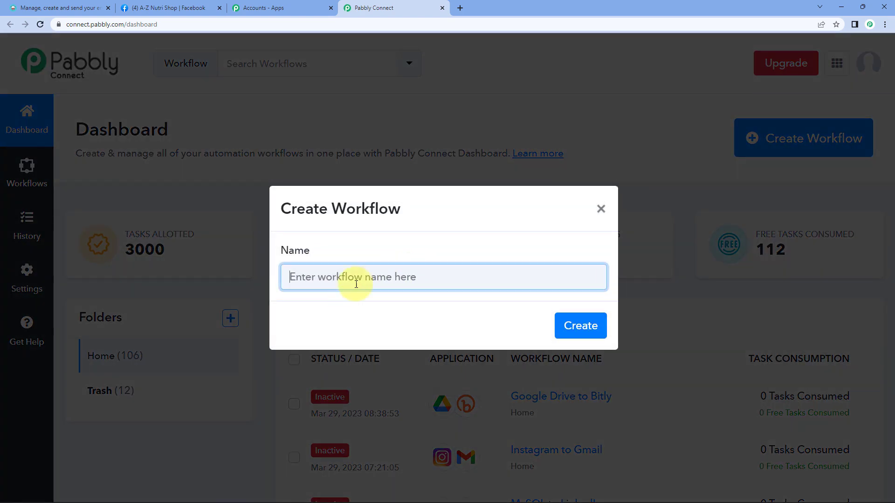
type("Facebook Lead Ads to Moosend")
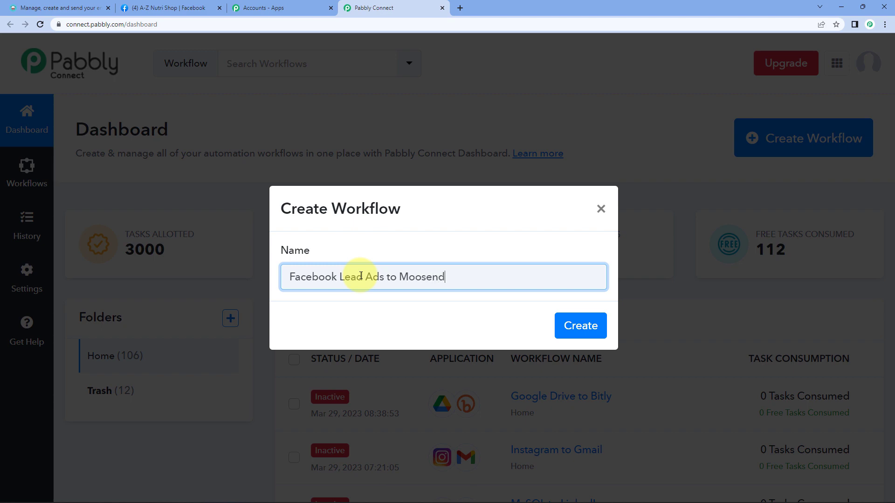
key("Return")
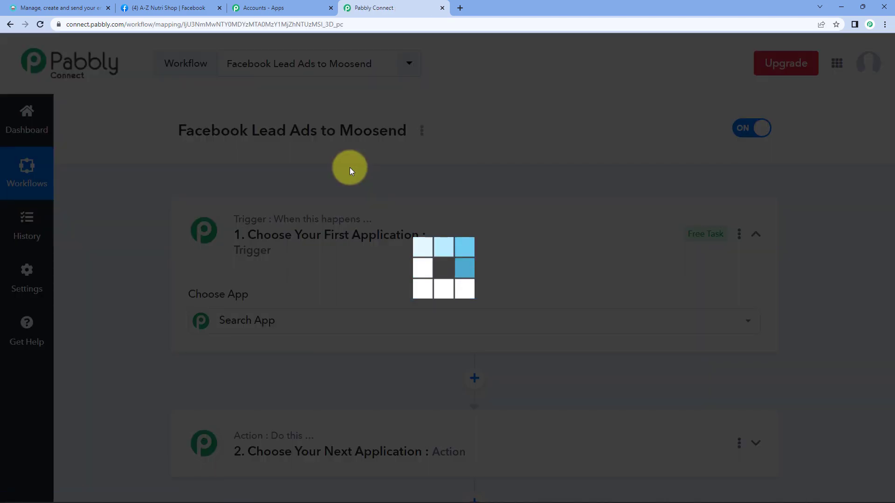
type("mose")
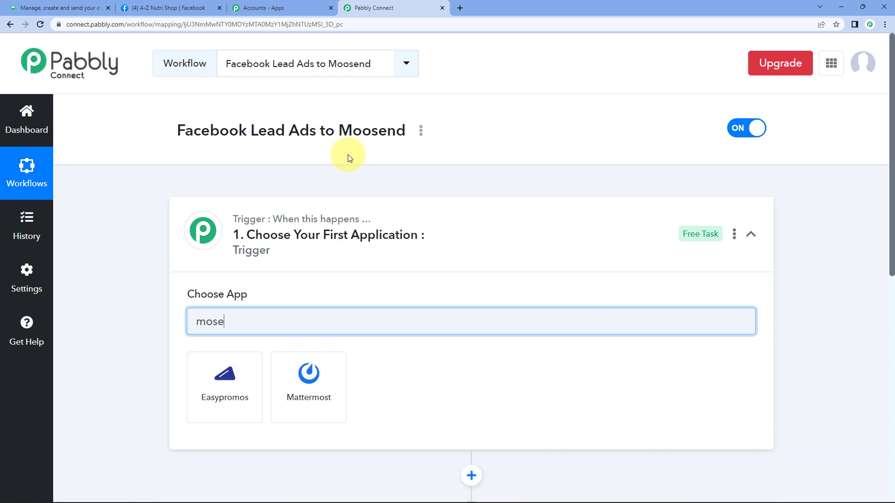
type("moo")
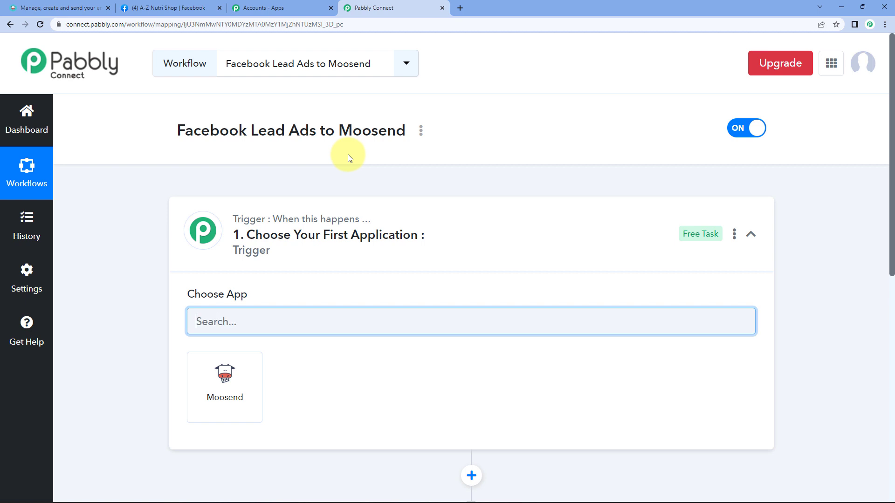
left_click(465, 217)
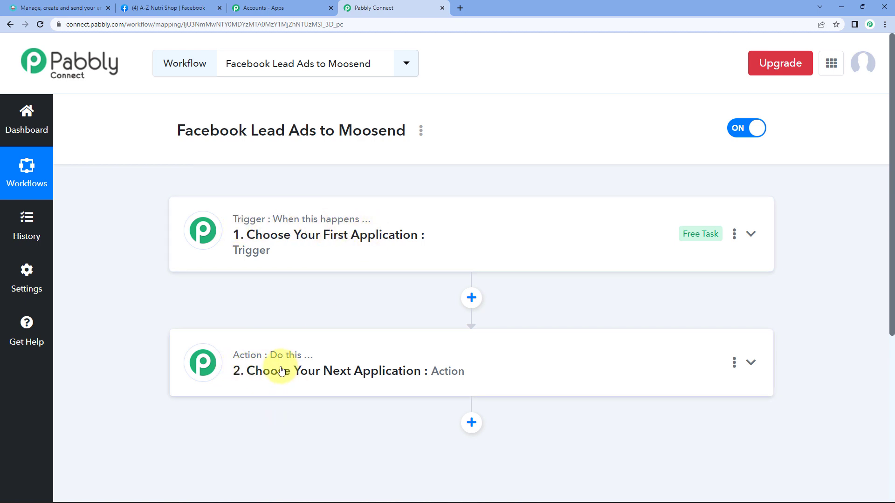
left_click_drag(179, 130, 300, 134)
left_click(296, 136)
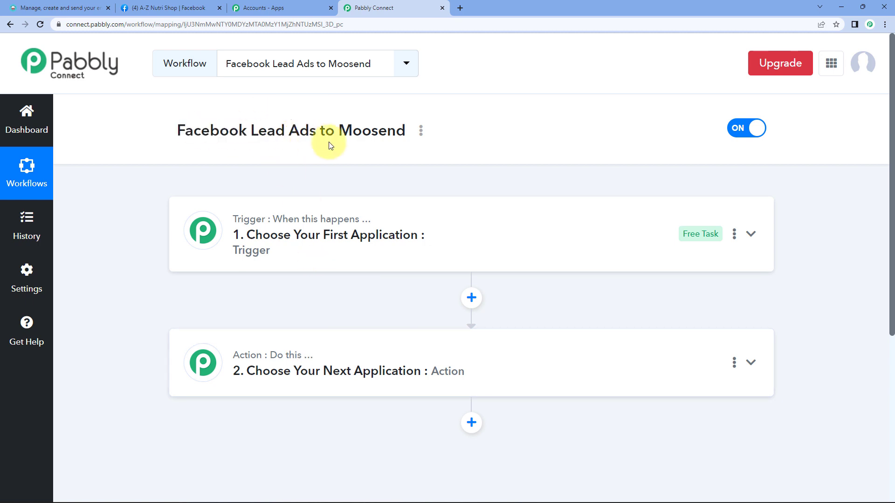
double_click(369, 132)
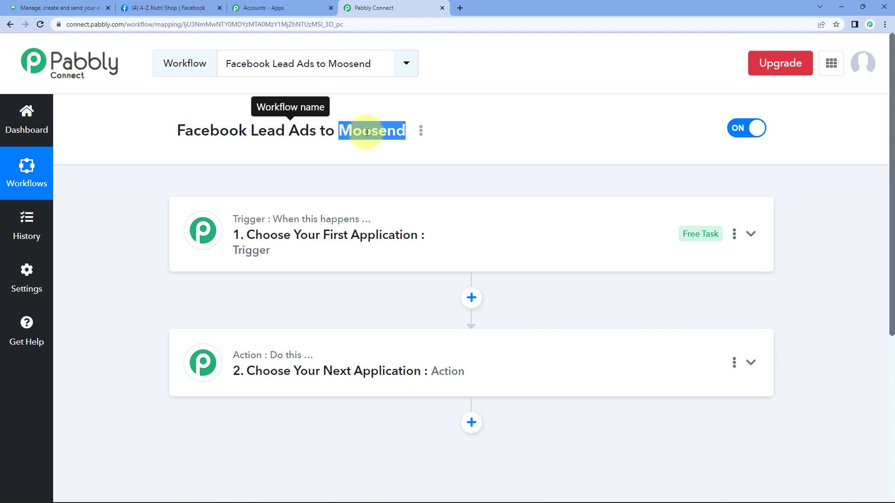
Step: Set the trigger app to Facebook Lead Ads with the New Lead (Instant) event
left_click(340, 156)
left_click(292, 260)
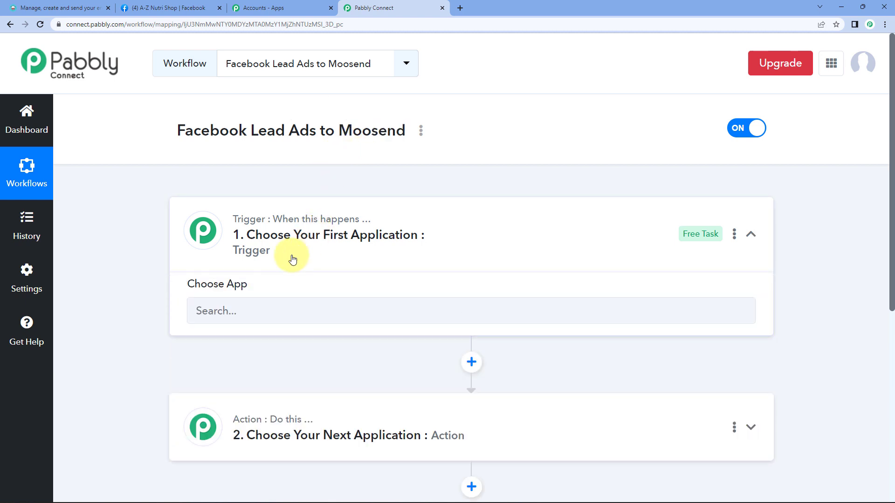
left_click(197, 331)
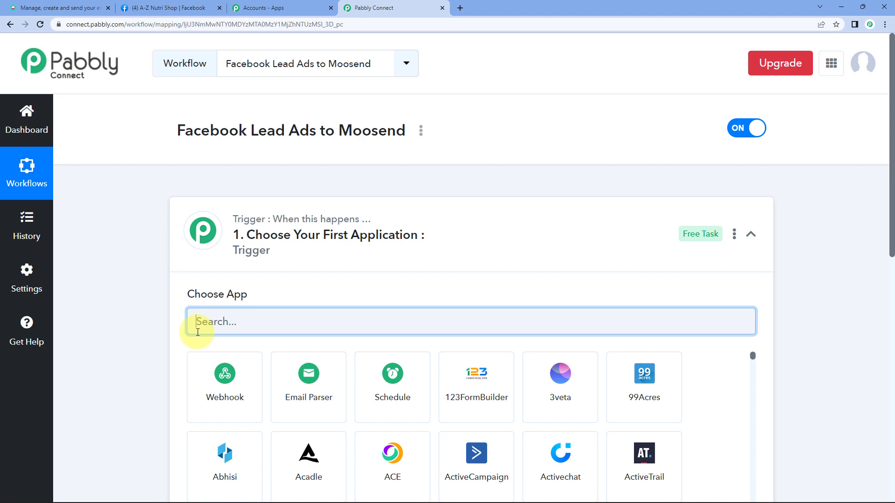
type("Facebo")
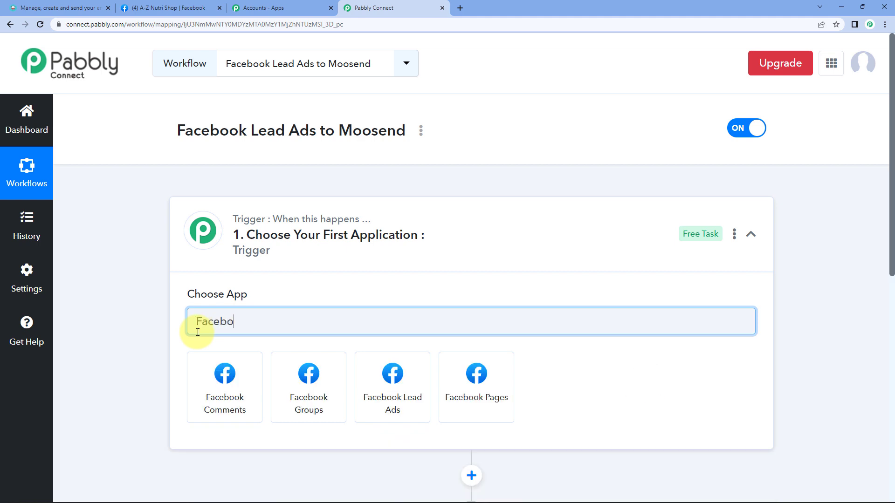
left_click(388, 403)
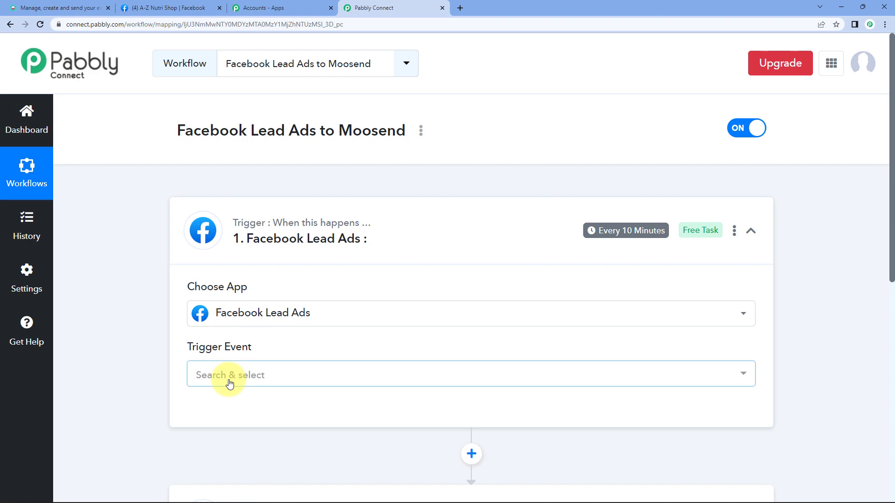
left_click(229, 377)
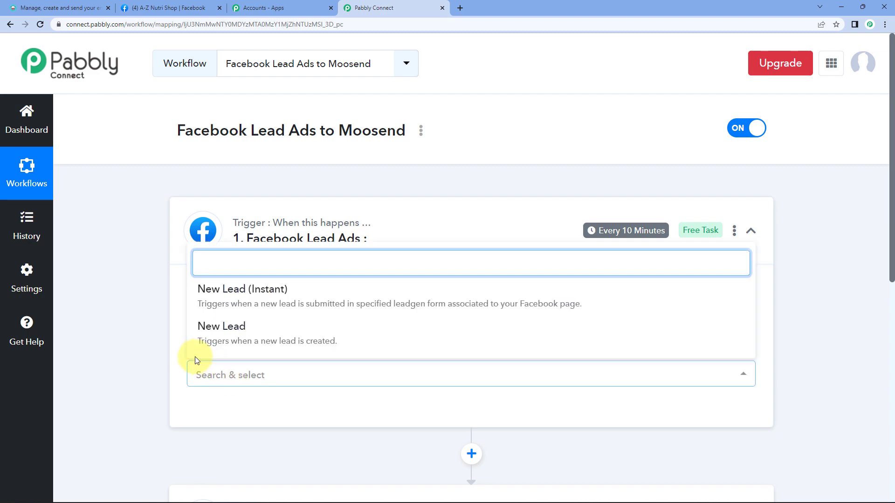
left_click(283, 297)
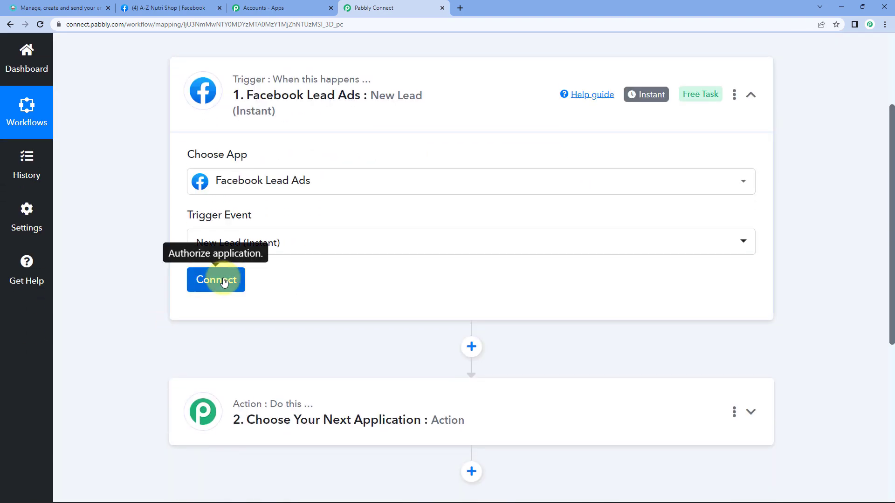
Step: Add and authorise a new Facebook Lead Ads account connection
left_click(228, 275)
left_click(471, 172)
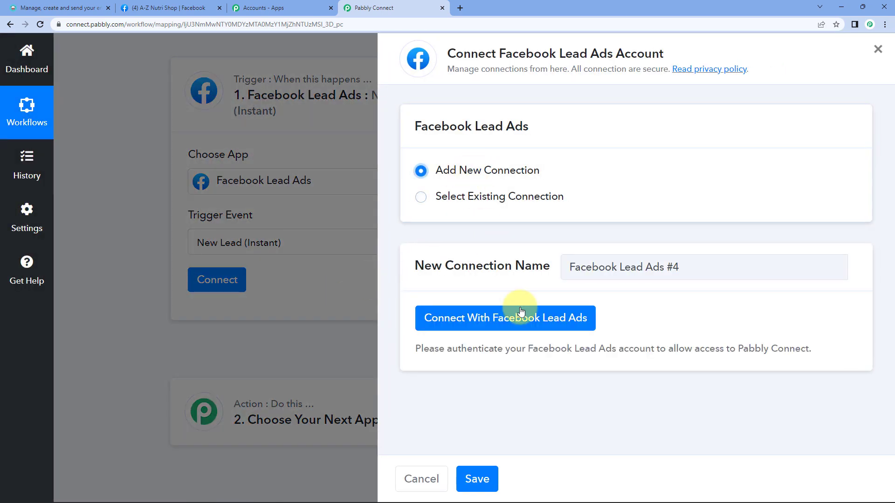
left_click(536, 322)
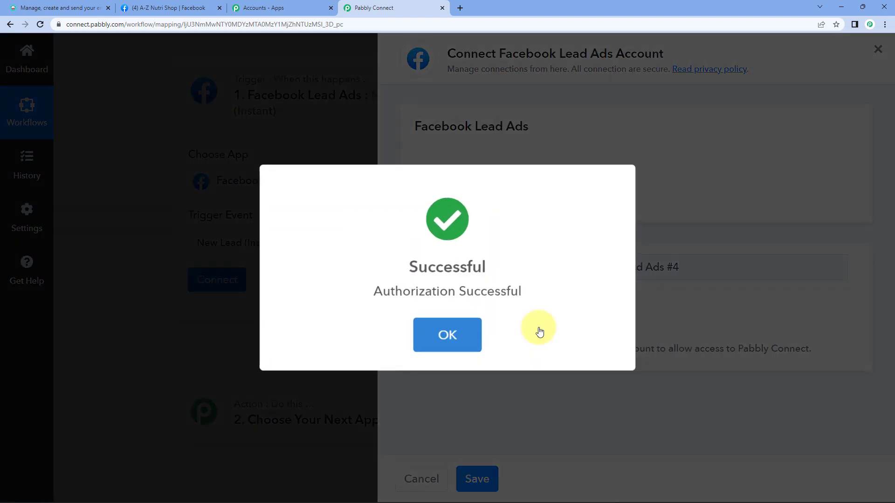
left_click(447, 335)
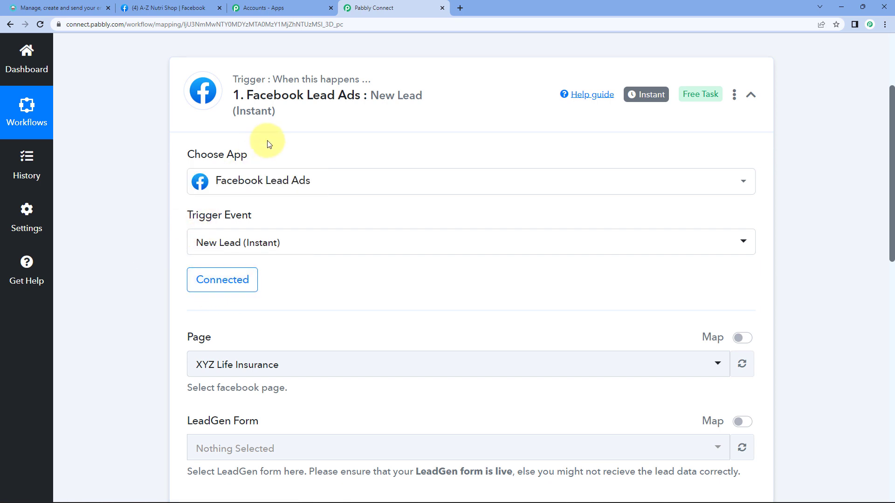
Step: Search the page list with 'a-' and select A-Z Nutri Shop as the Facebook page
scroll(213, 303, "down", 2)
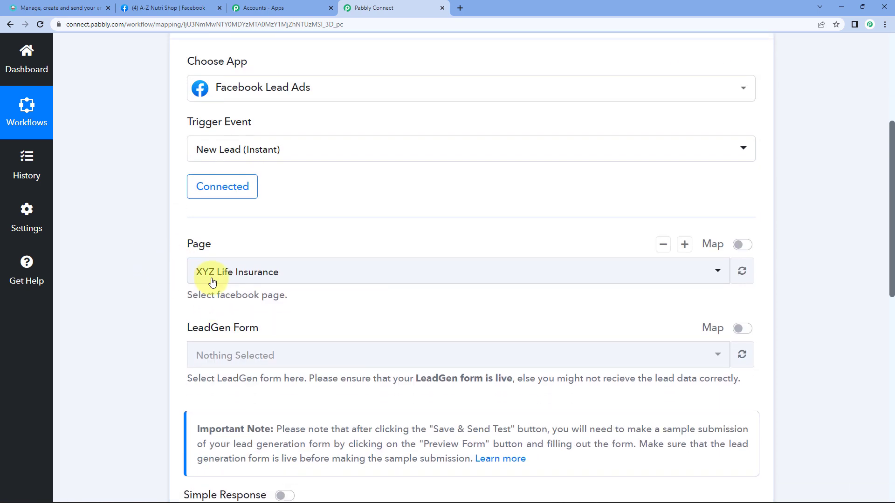
left_click(210, 279)
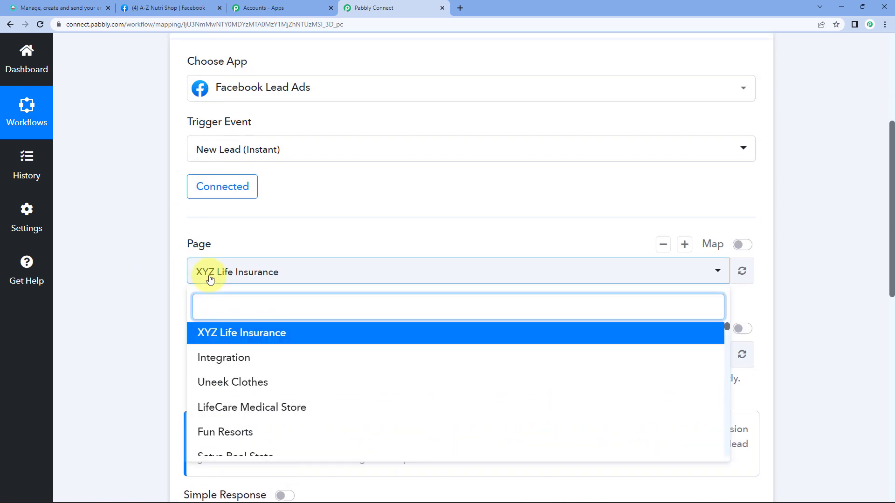
left_click(166, 7)
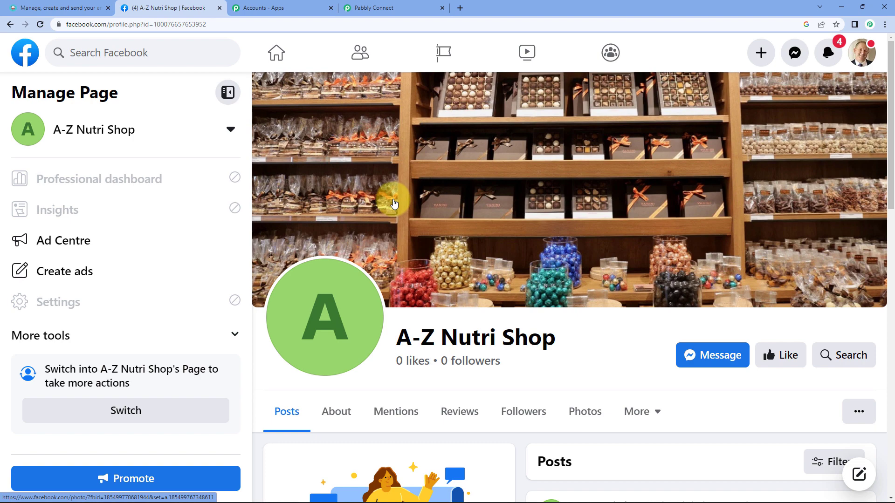
left_click(390, 8)
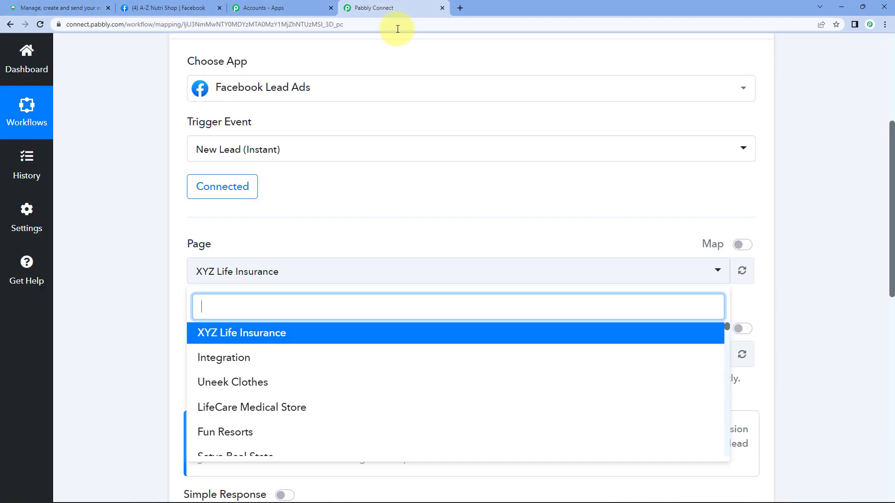
type("az")
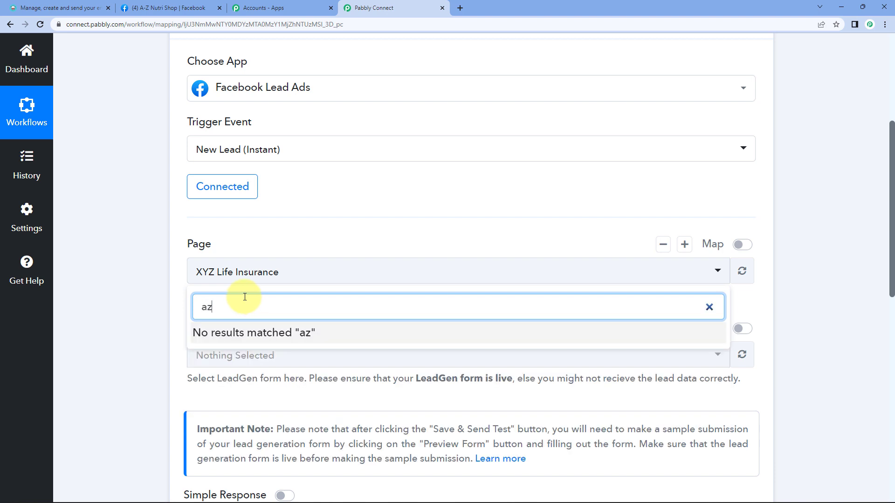
key("BackSpace")
type("-")
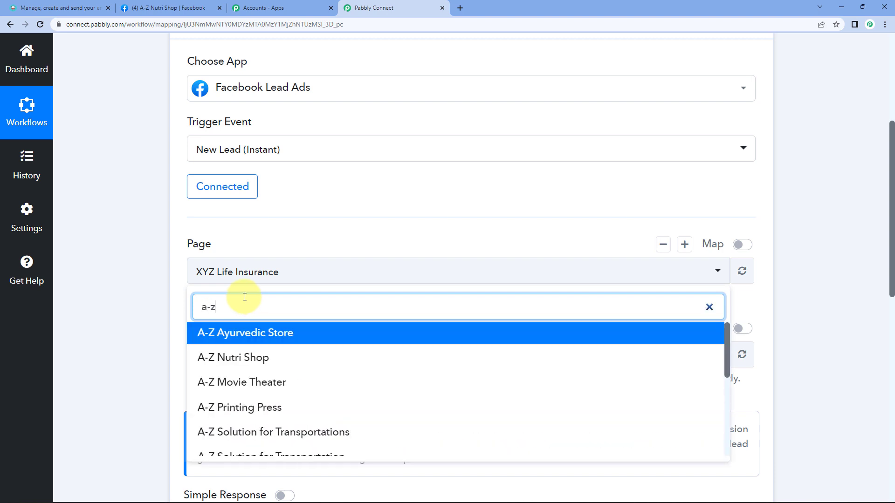
left_click(242, 364)
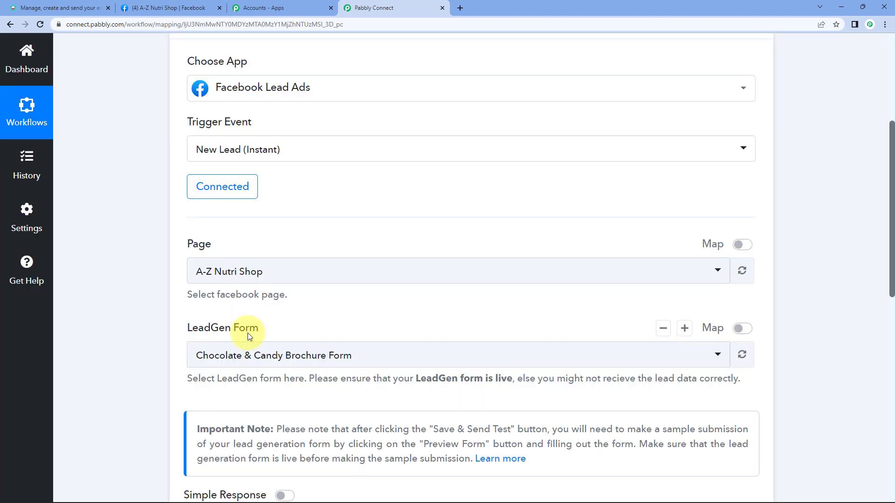
Step: Choose Chocolate & Candy Brochure Form as the LeadGen form
left_click(229, 362)
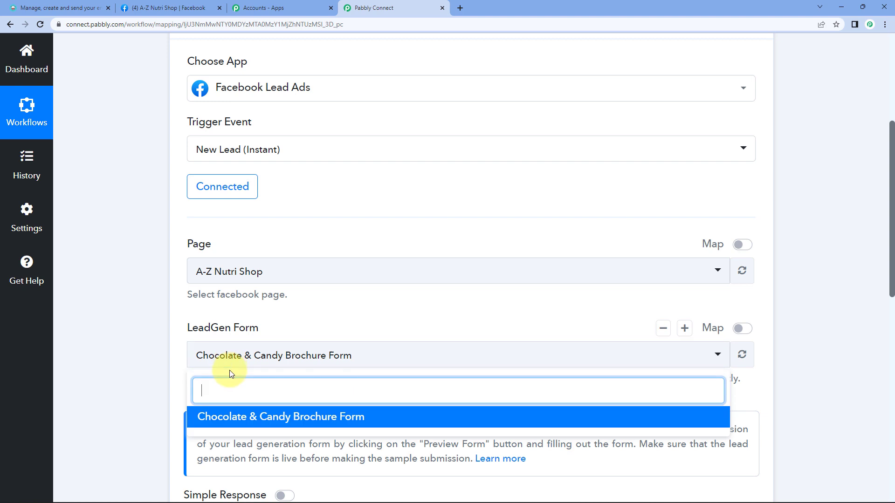
left_click(151, 354)
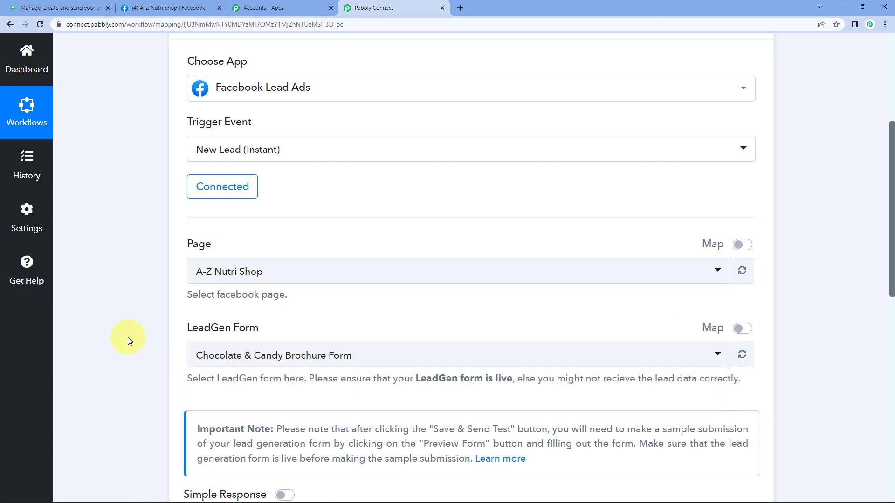
scroll(149, 272, "down", 3)
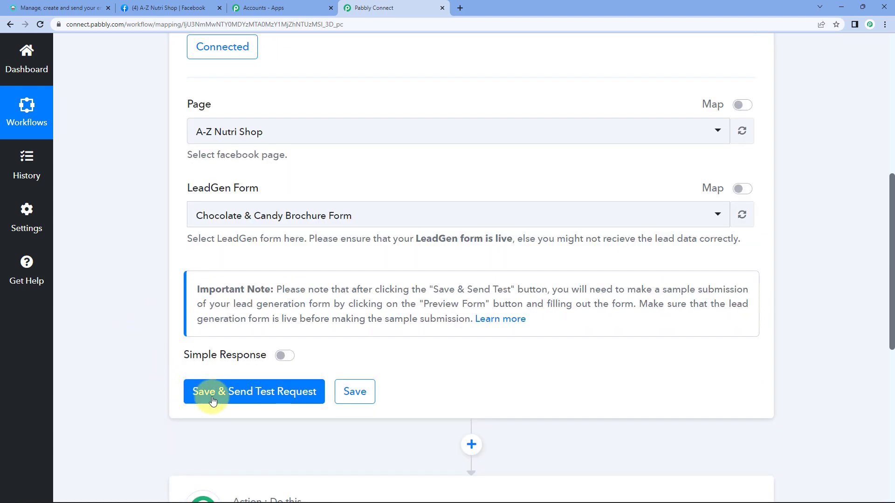
Step: Save and send the trigger's test request, then open the Learn more help thread
left_click(210, 393)
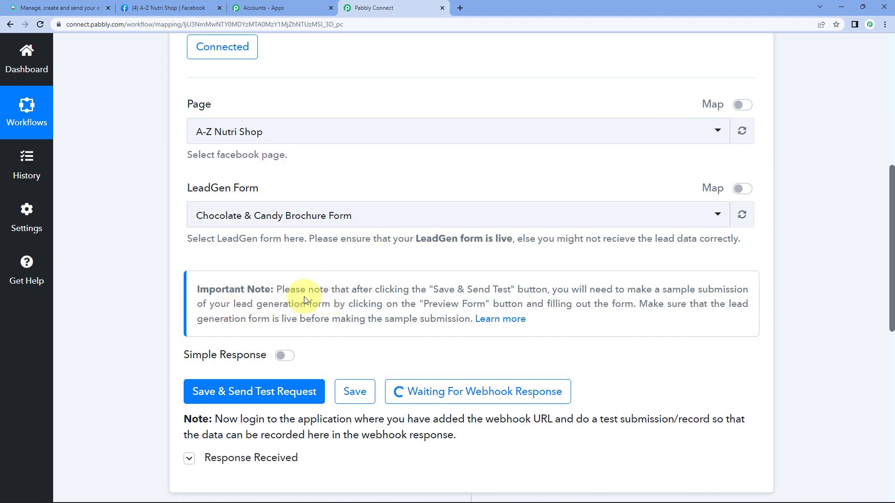
left_click_drag(277, 290, 544, 319)
left_click(575, 324)
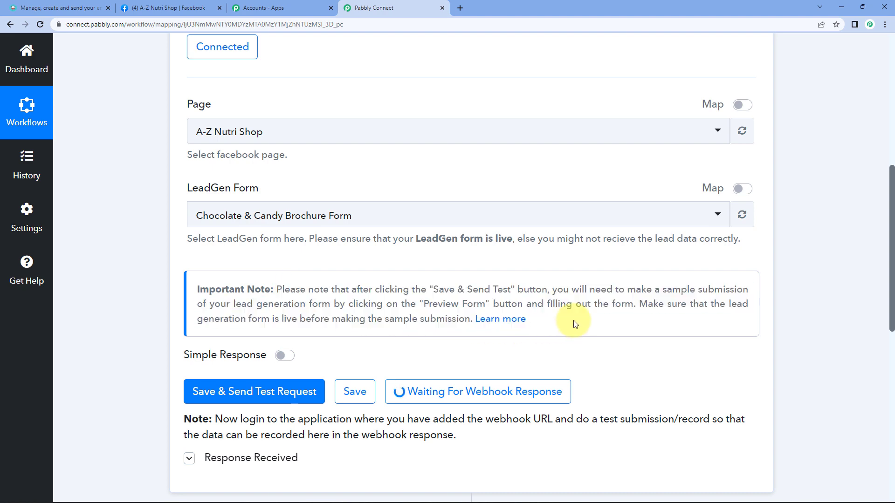
left_click(498, 320)
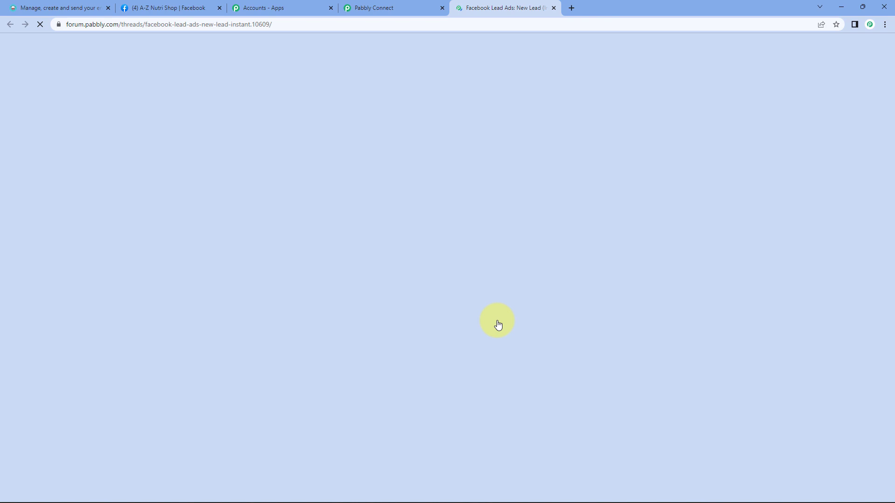
Step: Open the Facebook Lead Ads testing tool link from the forum post and close the thread
scroll(318, 396, "down", 1)
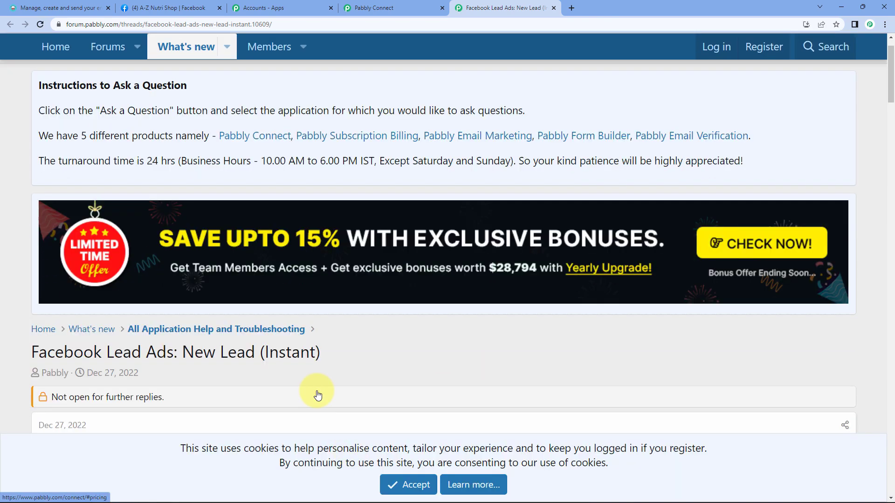
scroll(318, 395, "down", 13)
scroll(294, 355, "up", 5)
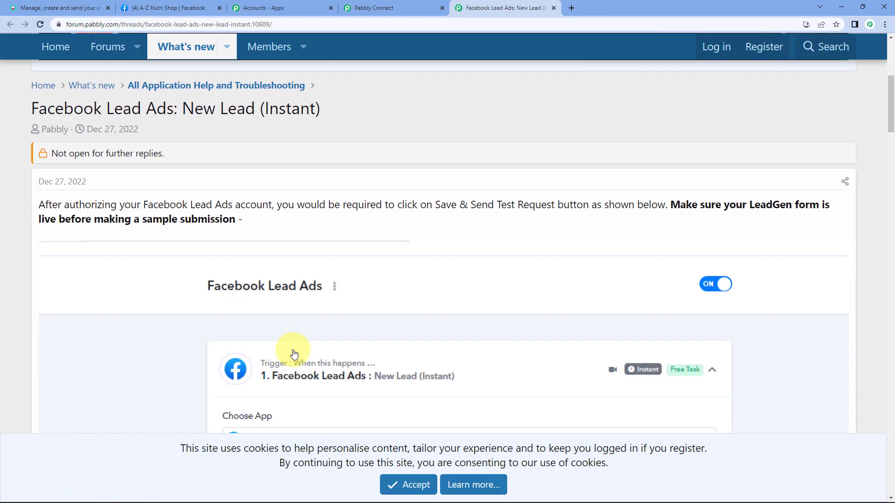
scroll(294, 354, "up", 4)
scroll(293, 353, "down", 16)
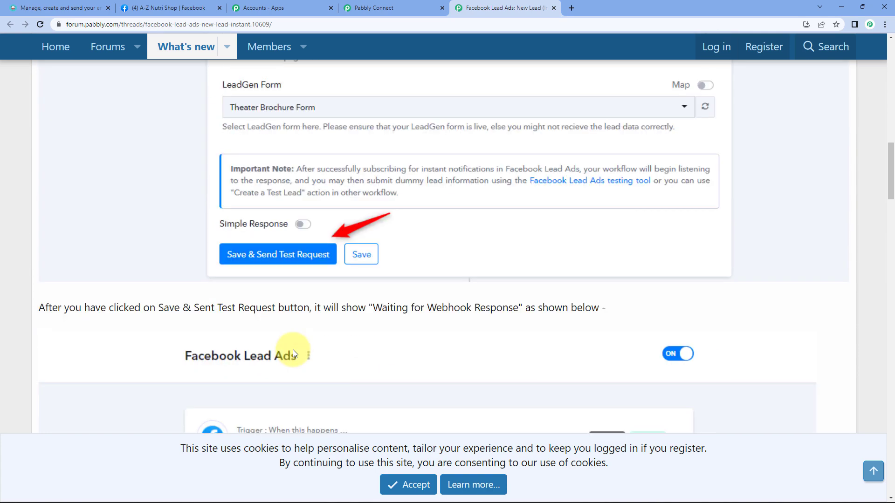
scroll(292, 353, "down", 15)
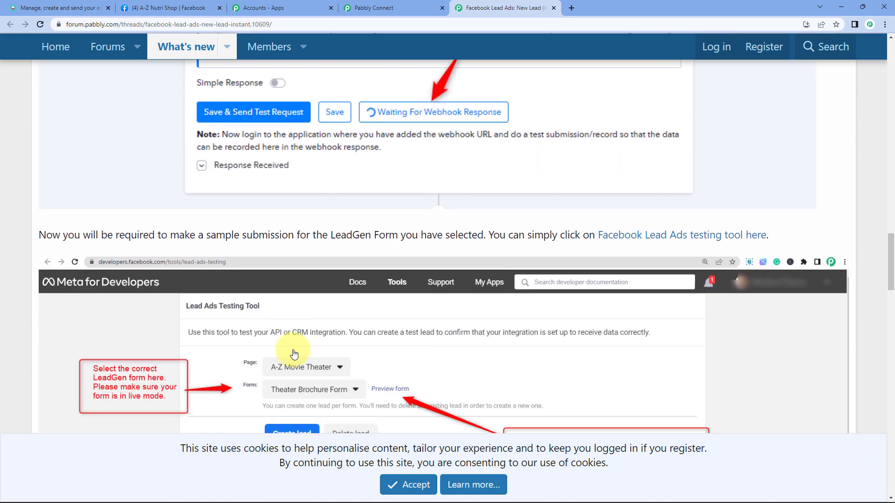
scroll(294, 354, "down", 1)
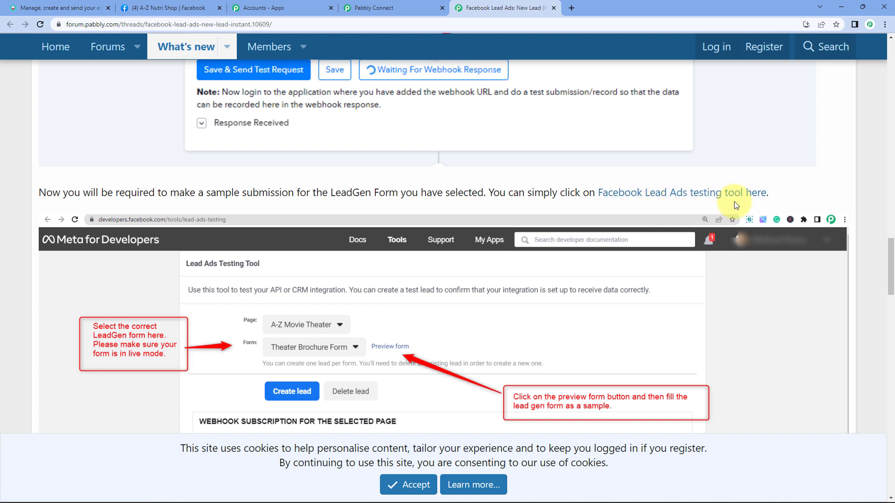
left_click(748, 193)
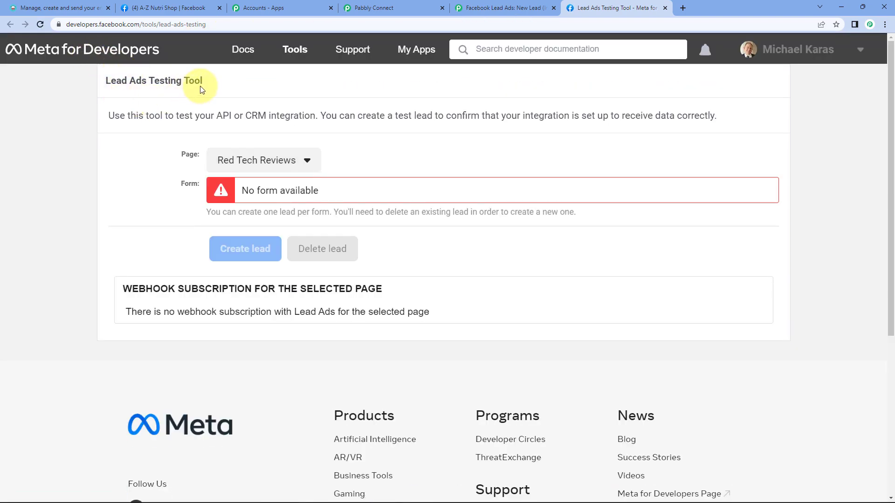
left_click(555, 8)
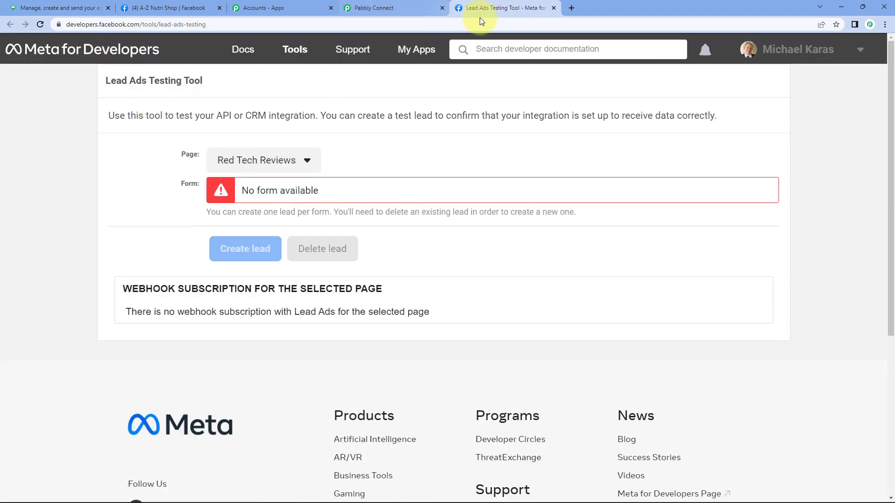
left_click(373, 9)
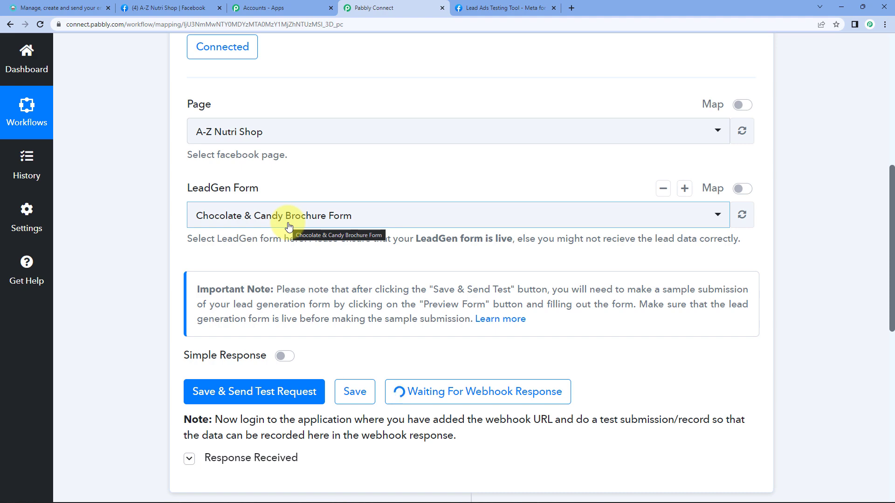
scroll(289, 226, "down", 2)
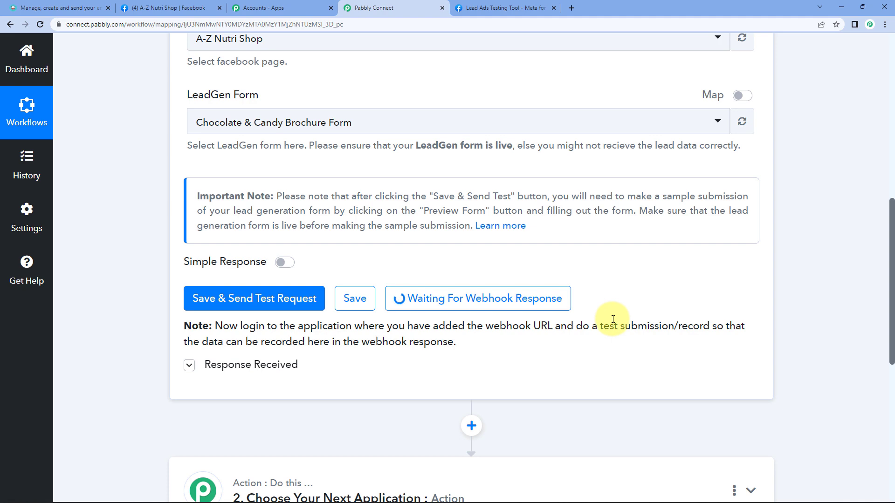
left_click(494, 4)
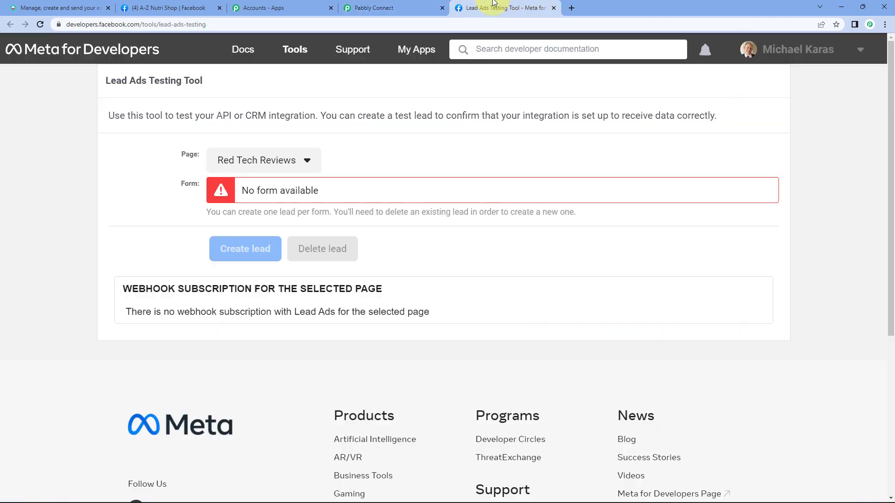
Step: Pick the A-Z Nutri Shop page and preview its Chocolate & Candy Brochure Form
left_click(260, 163)
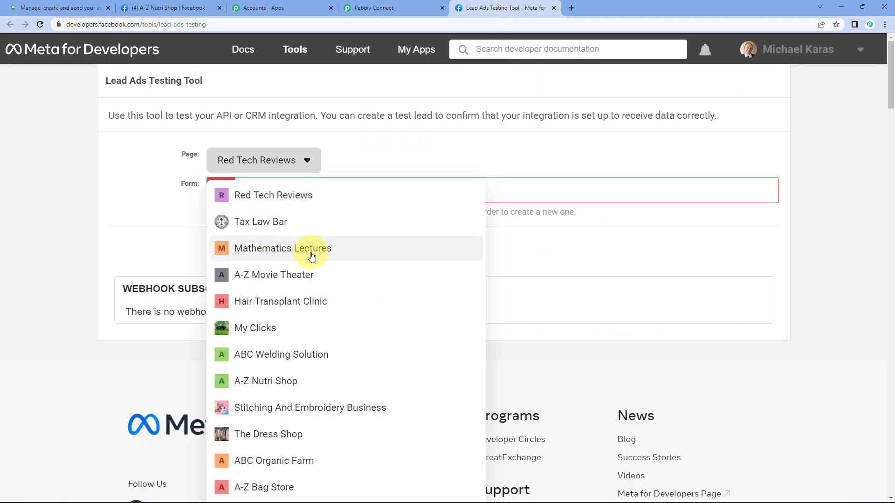
left_click(266, 384)
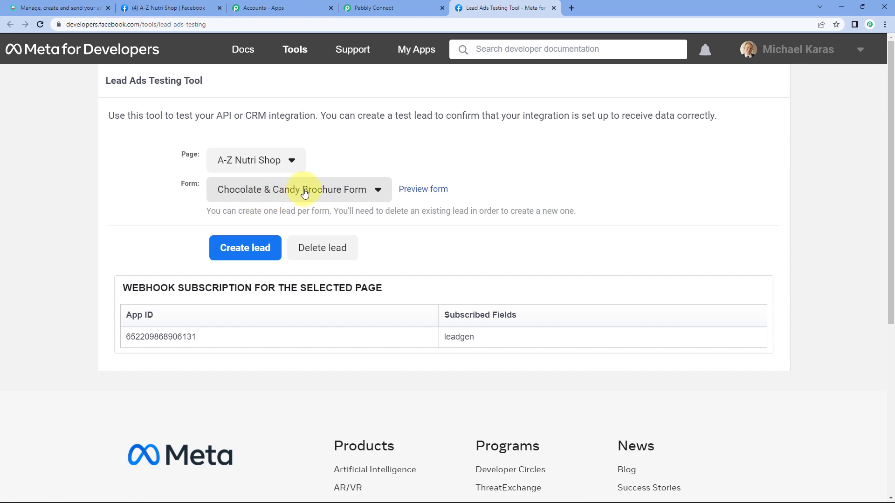
left_click(431, 191)
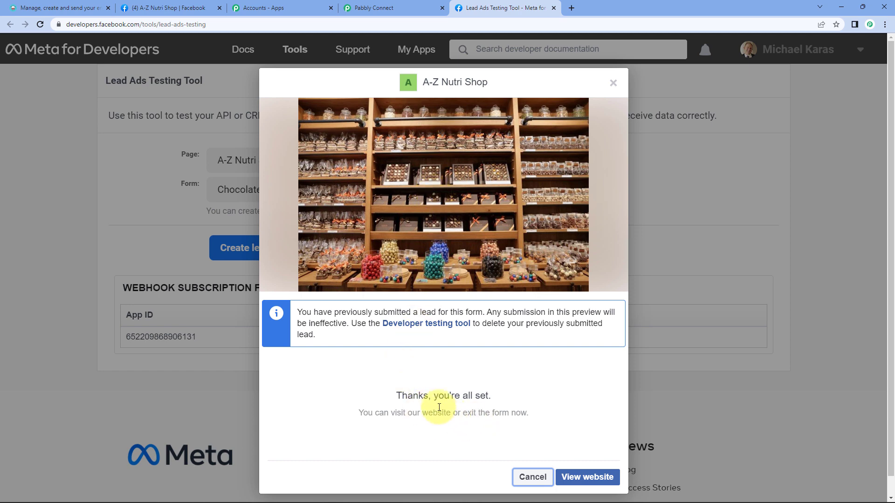
triple_click(411, 396)
Step: In the developer testing tool, reselect A-Z Nutri Shop and delete the existing test lead
left_click(430, 325)
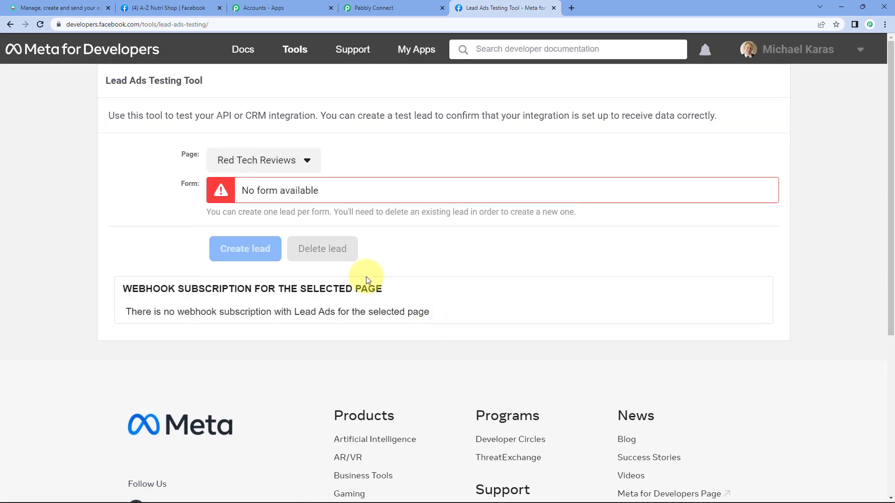
left_click(275, 161)
left_click(265, 381)
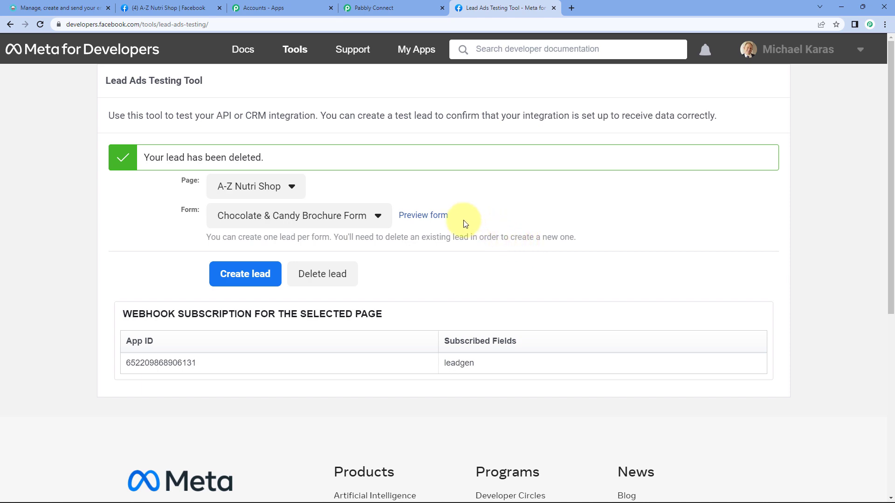
left_click(433, 219)
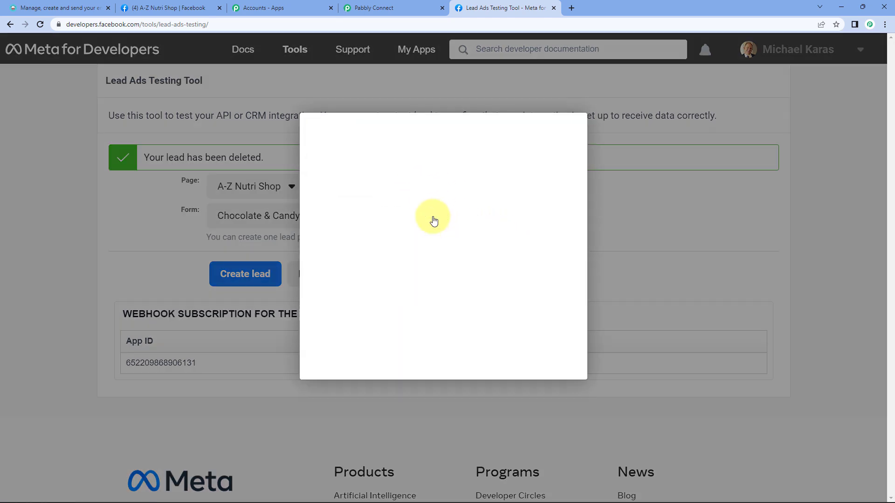
Step: Fill the lead form with a test email address, full name and phone number
scroll(476, 323, "down", 2)
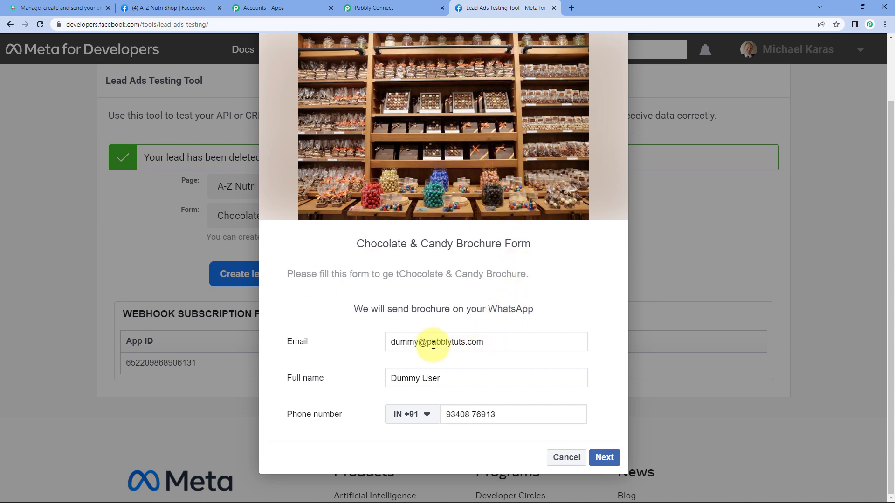
double_click(399, 342)
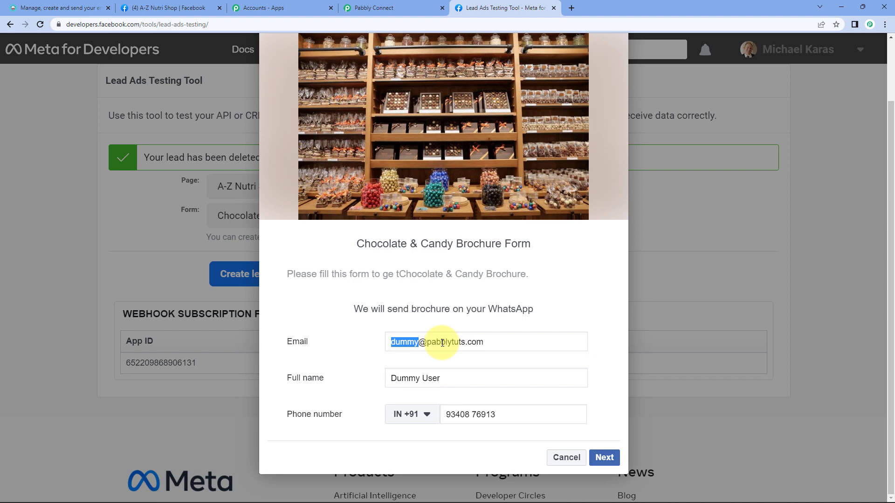
key("ctrl+a")
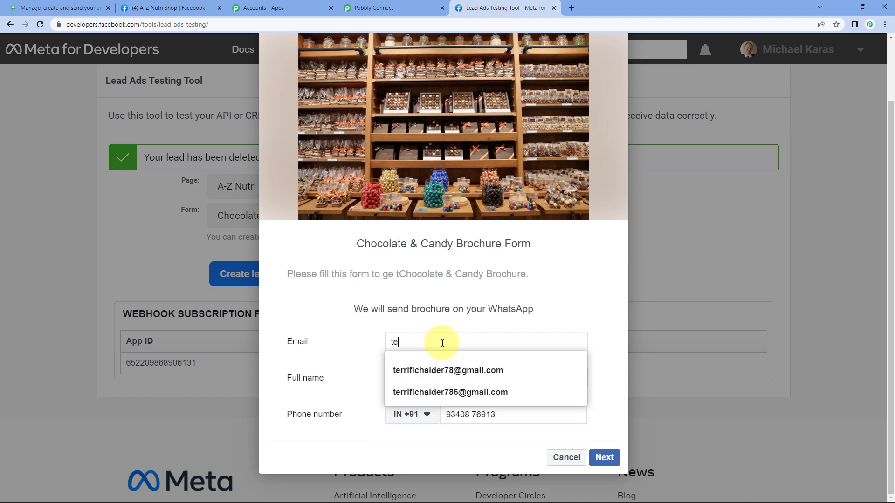
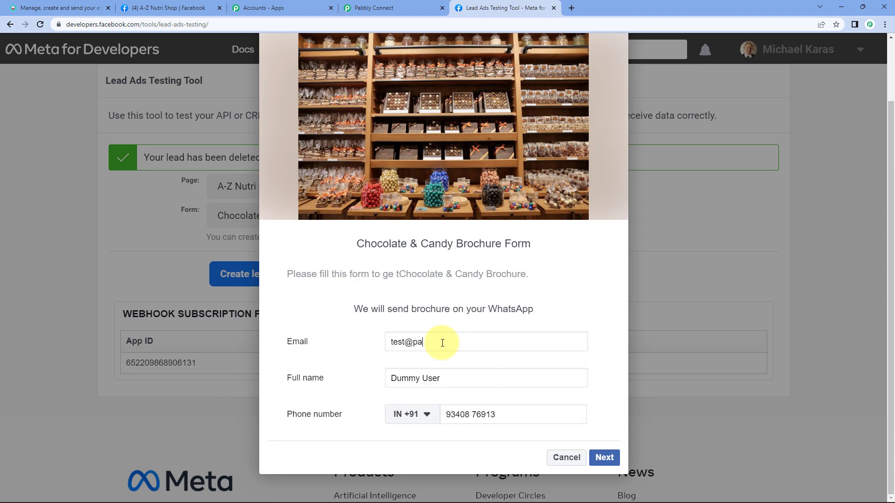
triple_click(400, 380)
type("T")
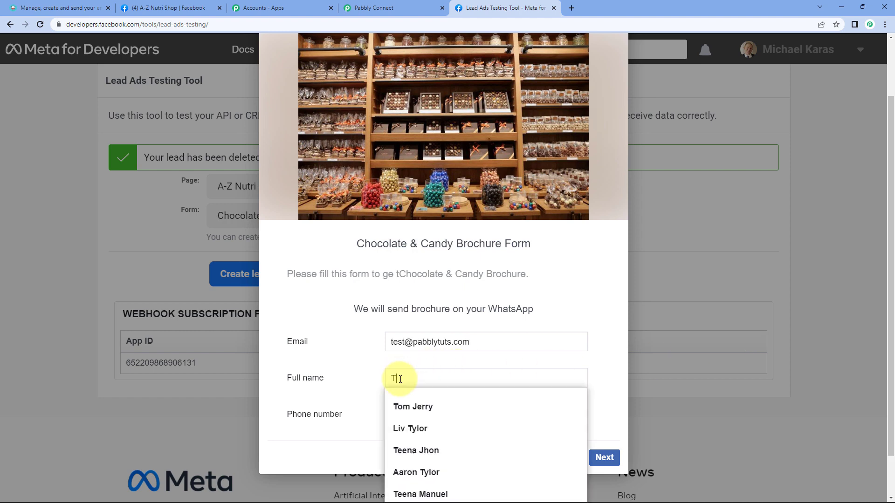
type("est User")
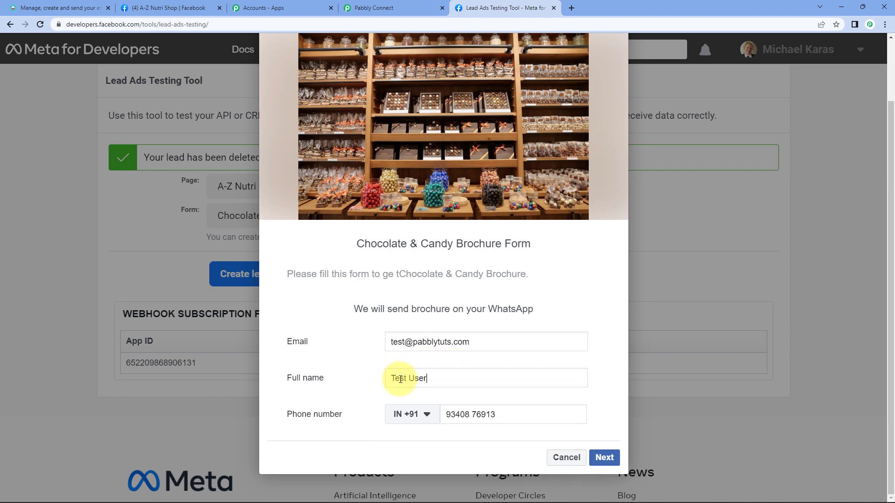
left_click_drag(496, 412, 409, 415)
key("BackSpace")
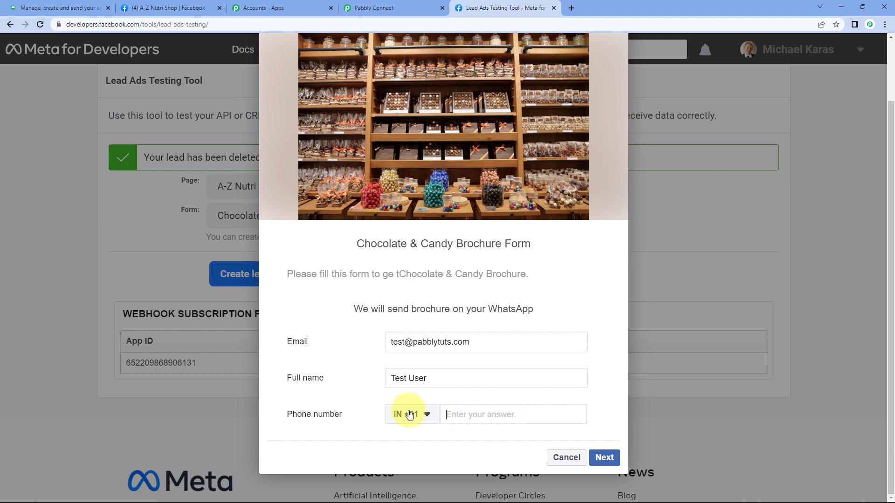
type("91111 11111")
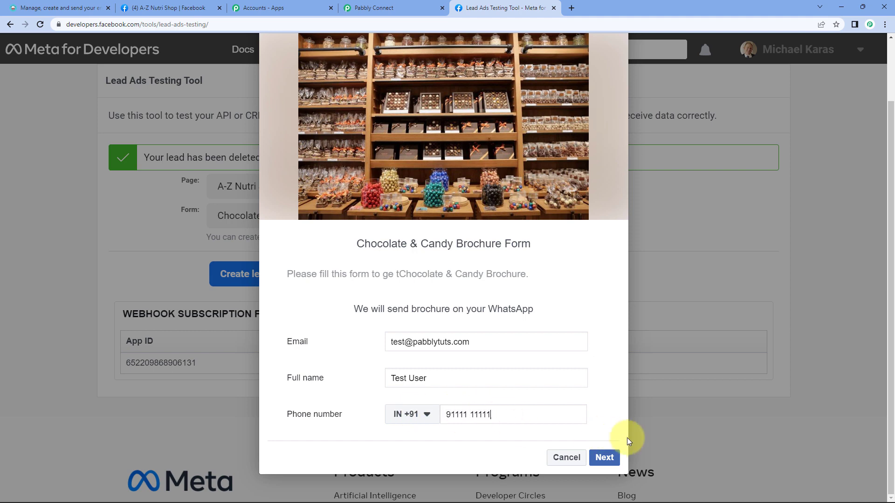
Step: Advance to the last page and submit the test lead
left_click(604, 458)
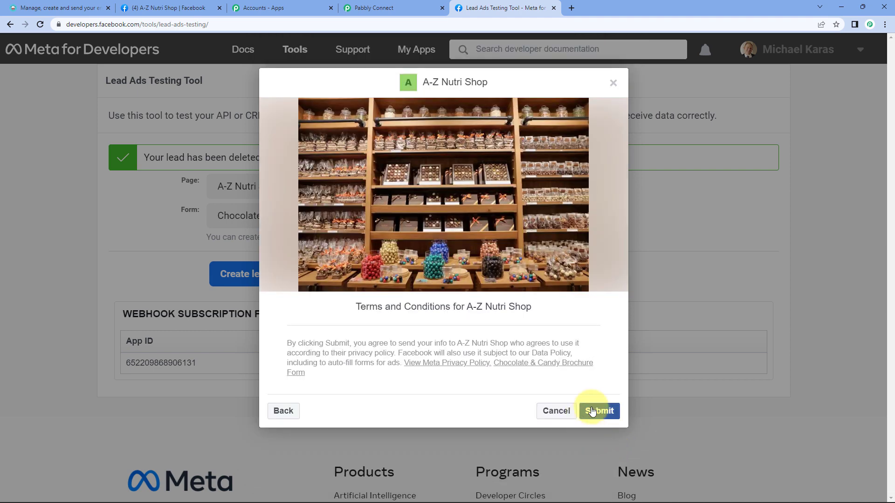
left_click(599, 411)
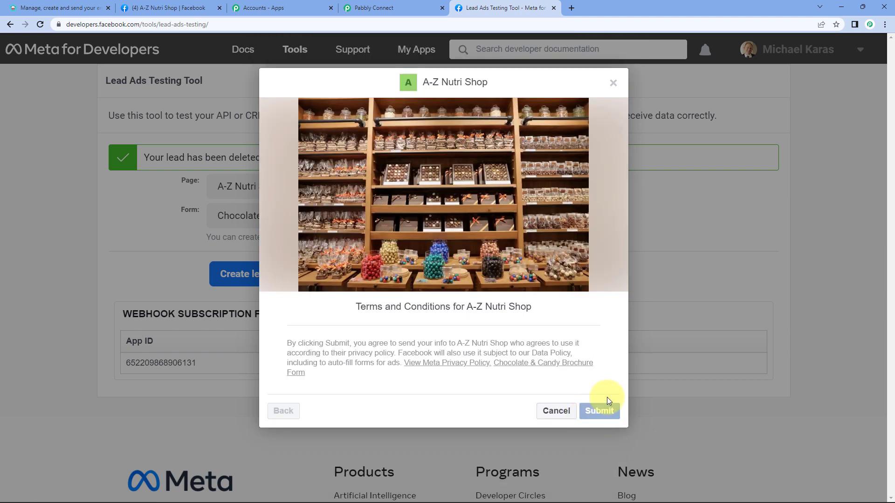
left_click(382, 8)
Step: Recapture the webhook response to fetch the submitted test lead
scroll(679, 278, "down", 3)
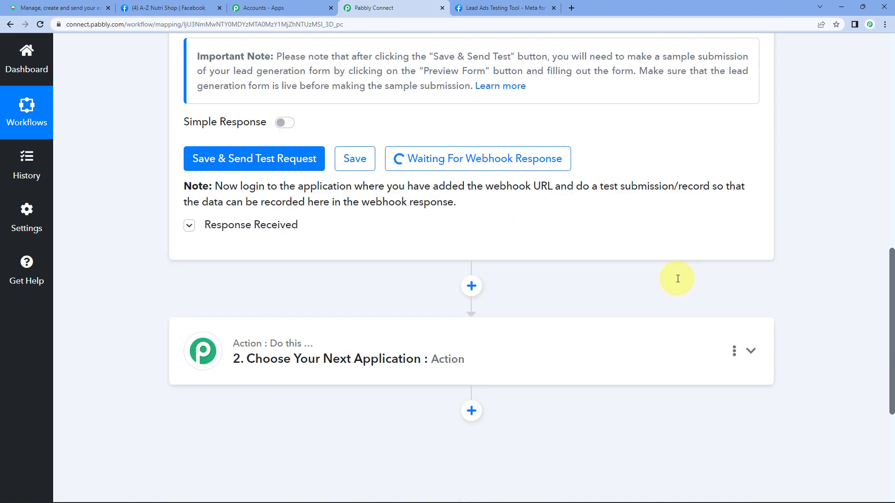
scroll(676, 279, "up", 2)
left_click(254, 254)
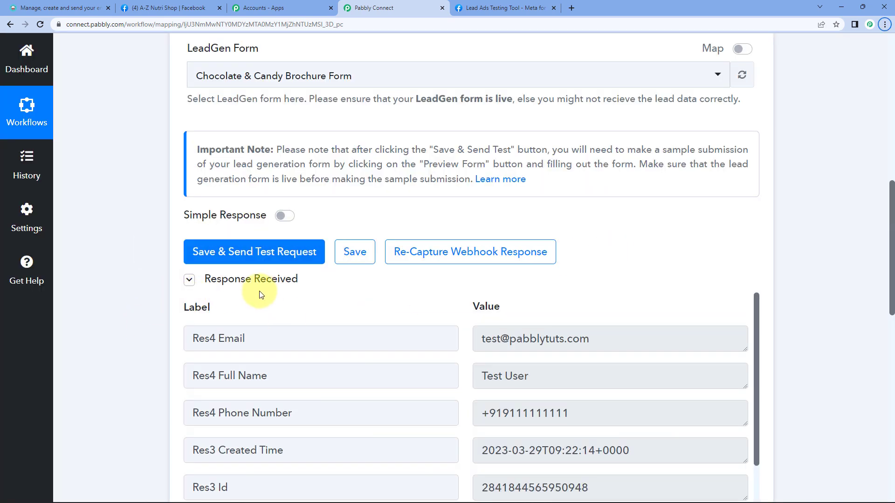
Step: Review the captured Email, Full Name and Phone Number values in the response
scroll(156, 303, "down", 2)
triple_click(523, 244)
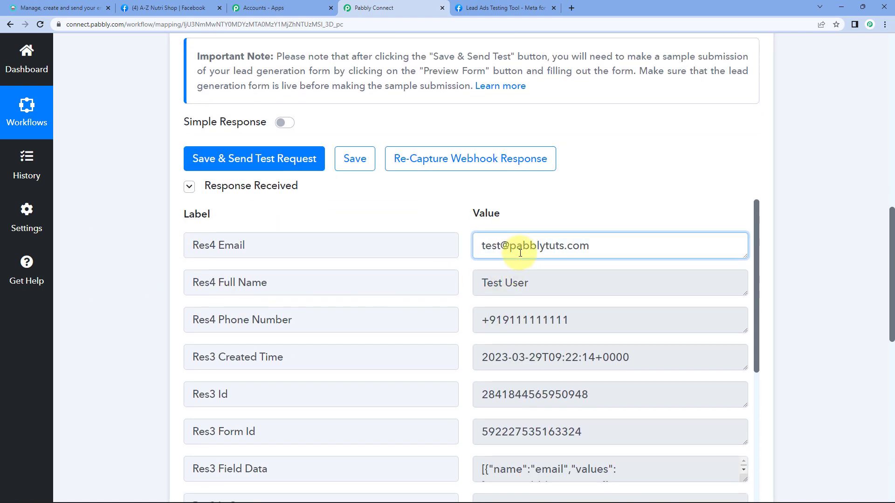
triple_click(499, 284)
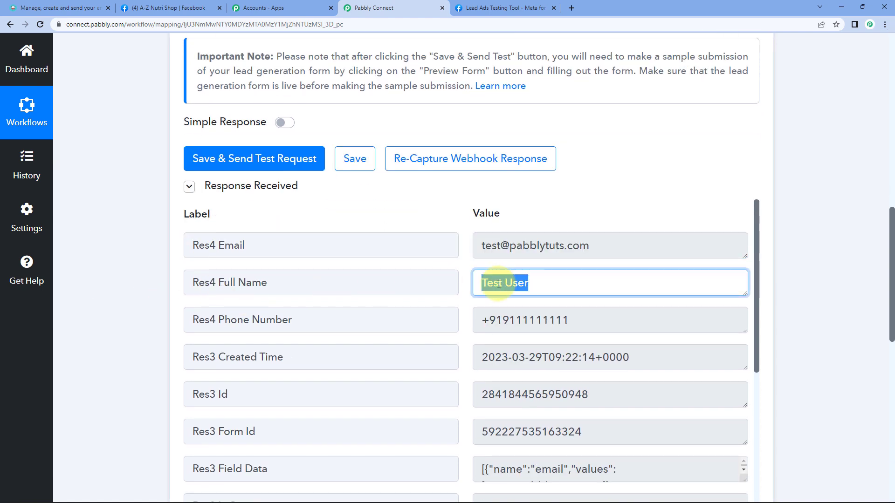
triple_click(514, 320)
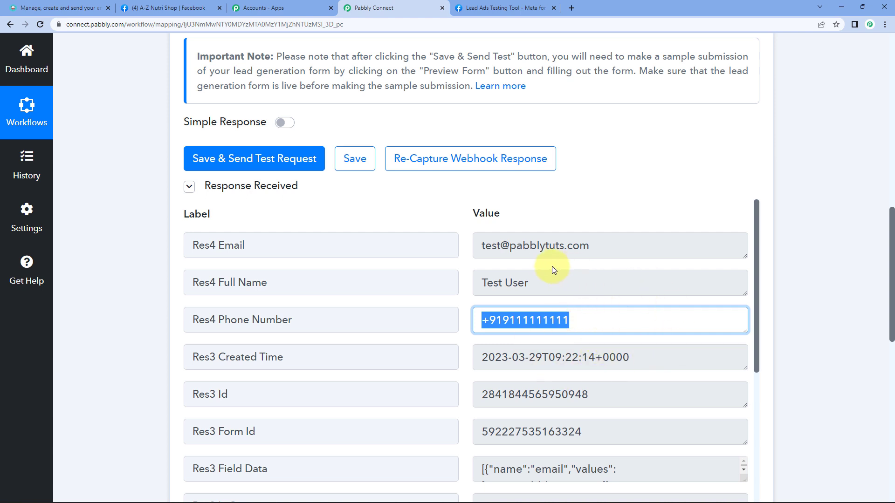
left_click(526, 247)
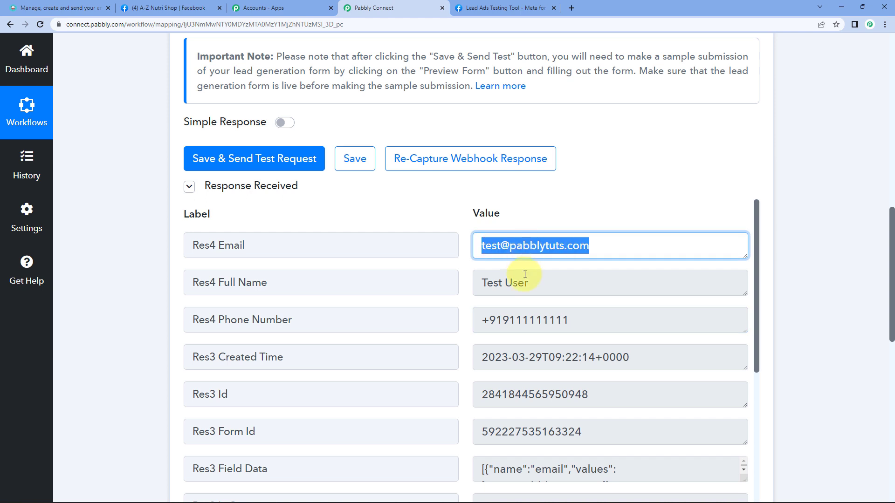
left_click(508, 283)
left_click(544, 282)
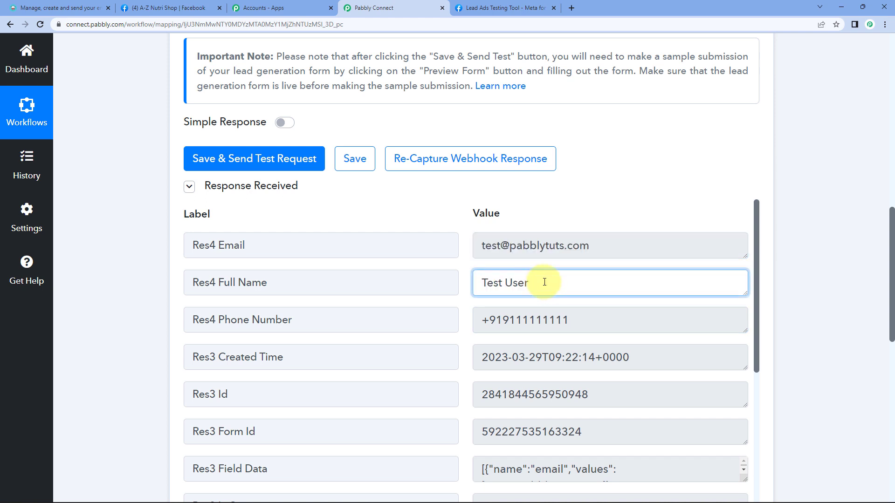
scroll(149, 279, "down", 7)
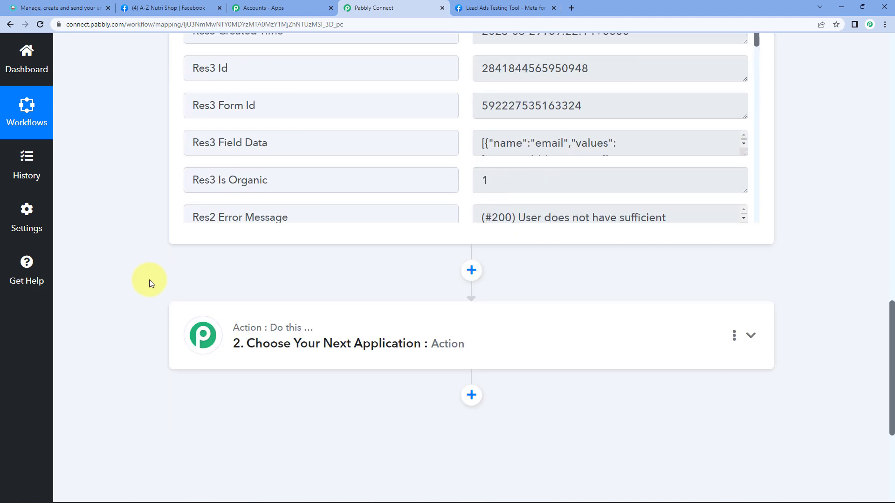
Step: Set the action step to Moosend with the Add New Subscriber event
scroll(149, 279, "down", 2)
left_click(264, 254)
left_click(251, 322)
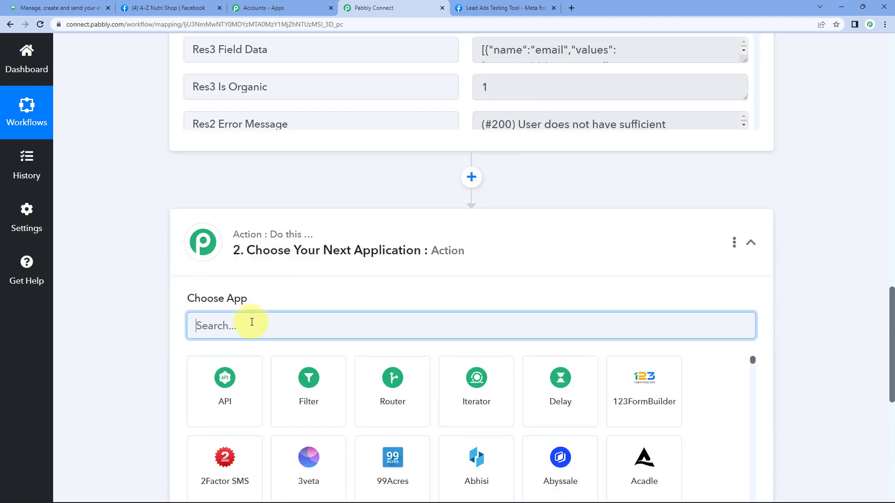
type("Moos")
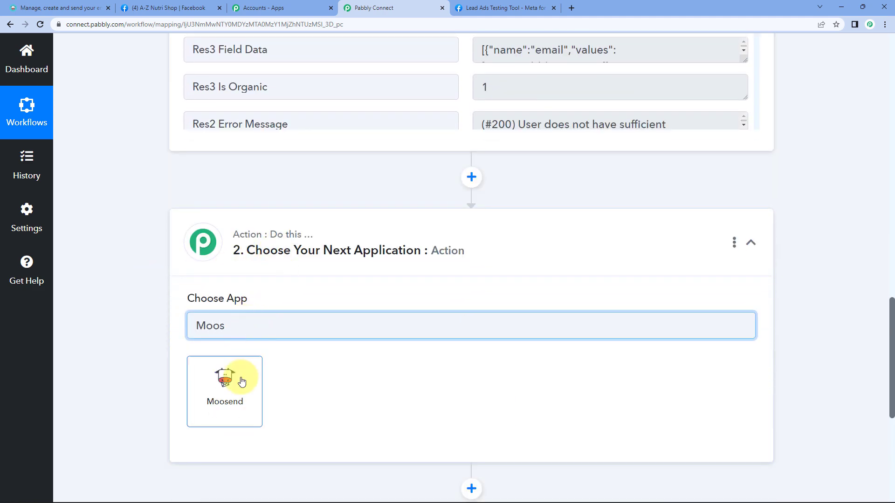
left_click(242, 382)
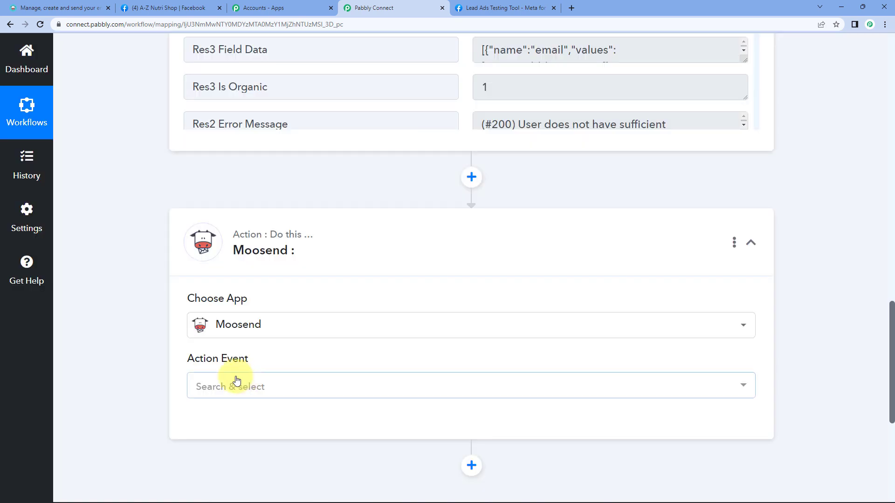
scroll(220, 377, "down", 1)
left_click(244, 339)
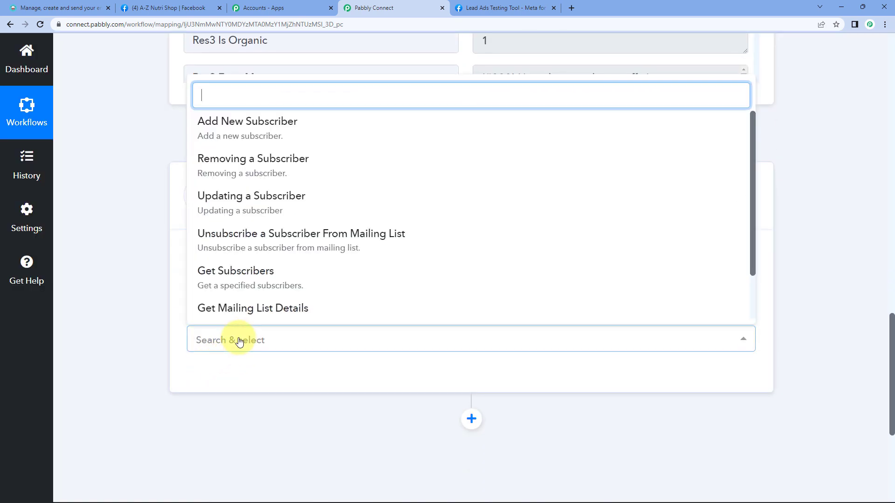
left_click(273, 132)
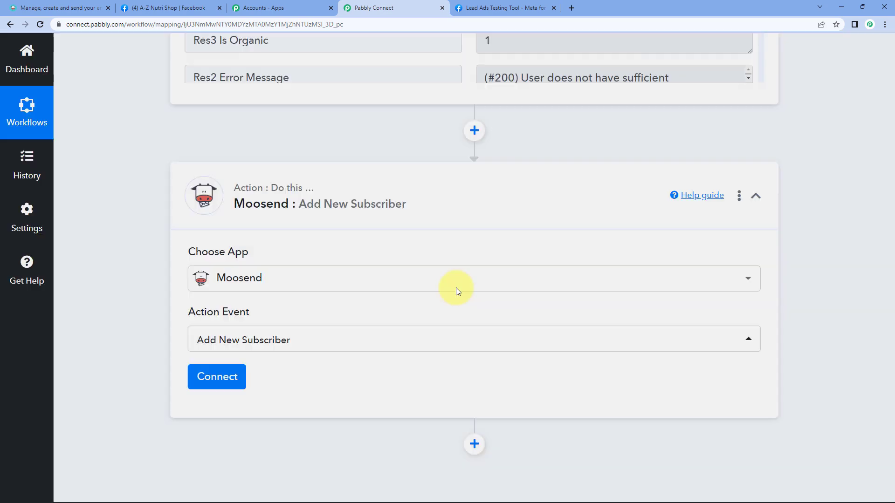
Step: Note the Moosend connection's API Key requirement and go to the Moosend dashboard
scroll(426, 264, "down", 1)
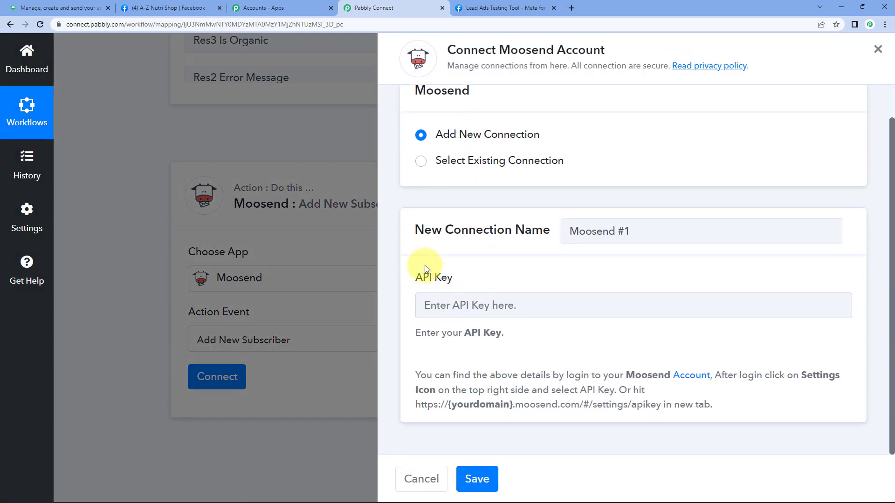
left_click_drag(415, 278, 543, 280)
left_click(543, 280)
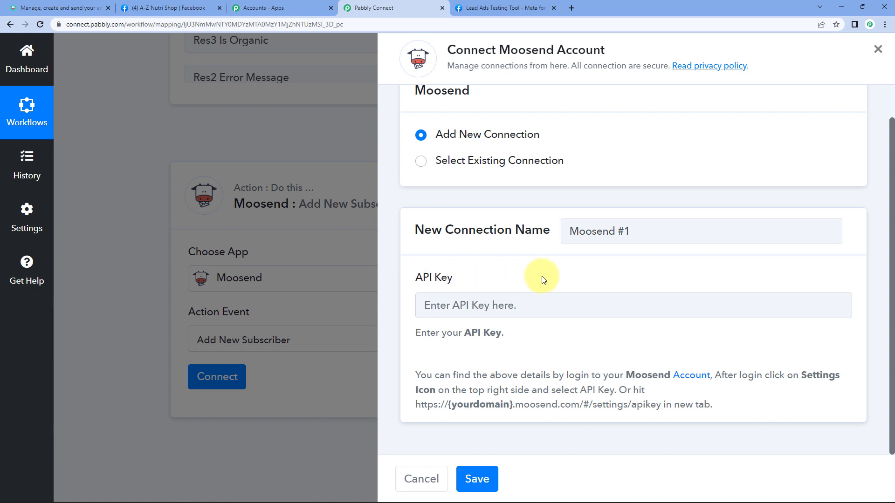
left_click(65, 8)
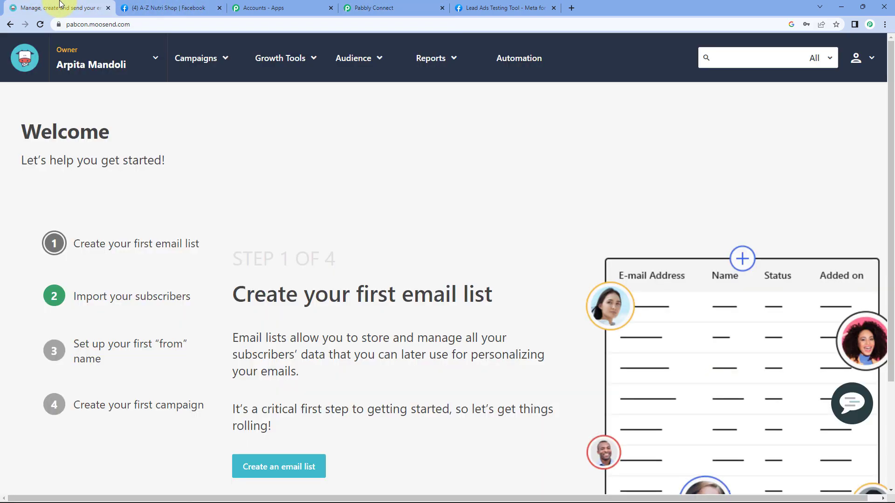
Step: Go to Moosend's Settings API key page and copy the key
left_click(860, 74)
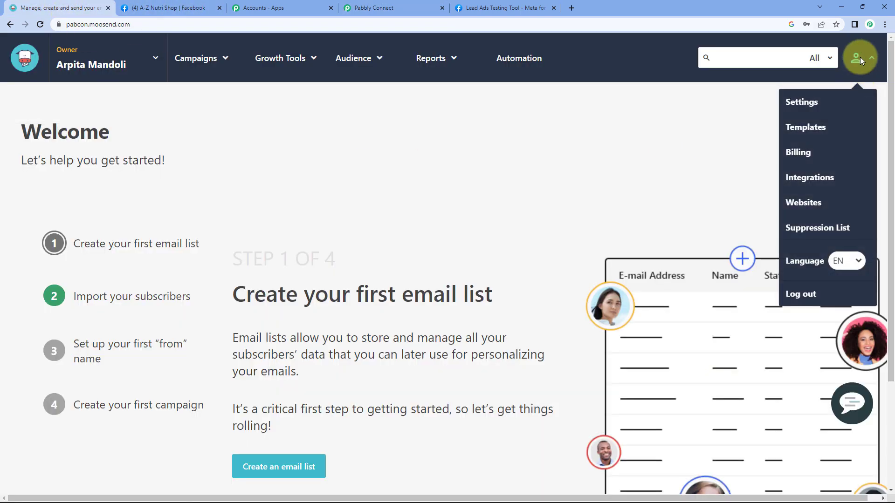
left_click(812, 106)
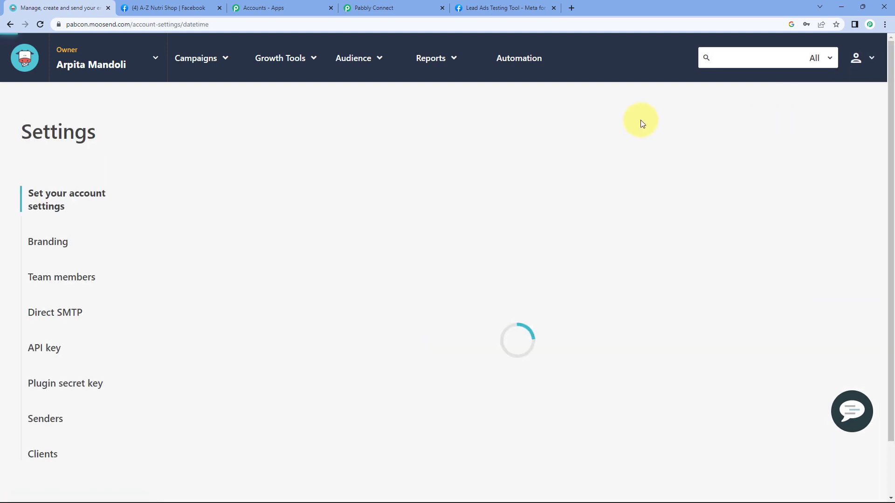
left_click(45, 354)
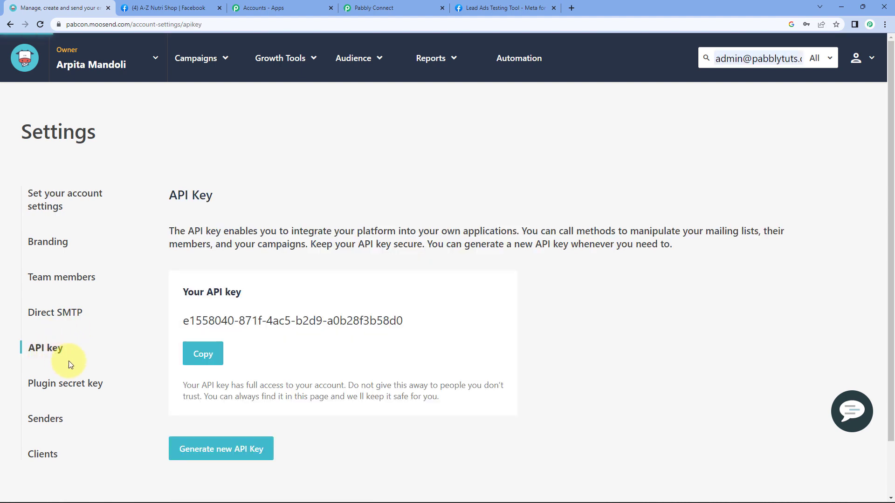
left_click(207, 356)
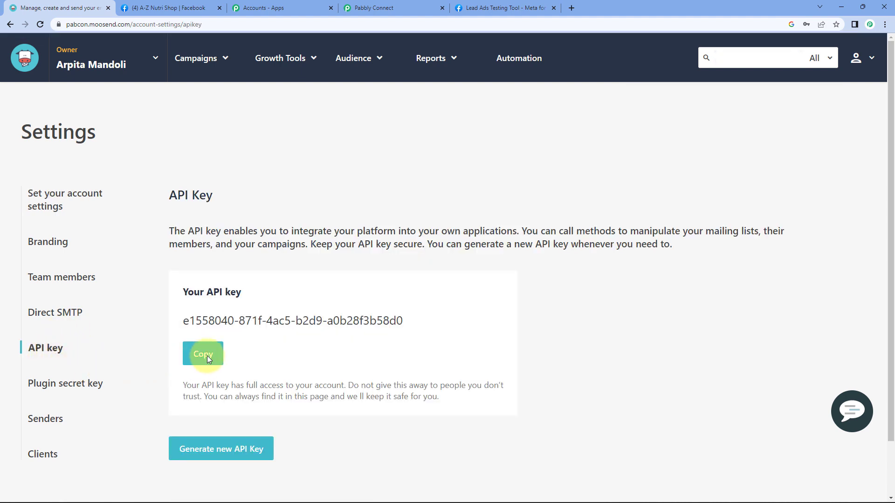
left_click(409, 6)
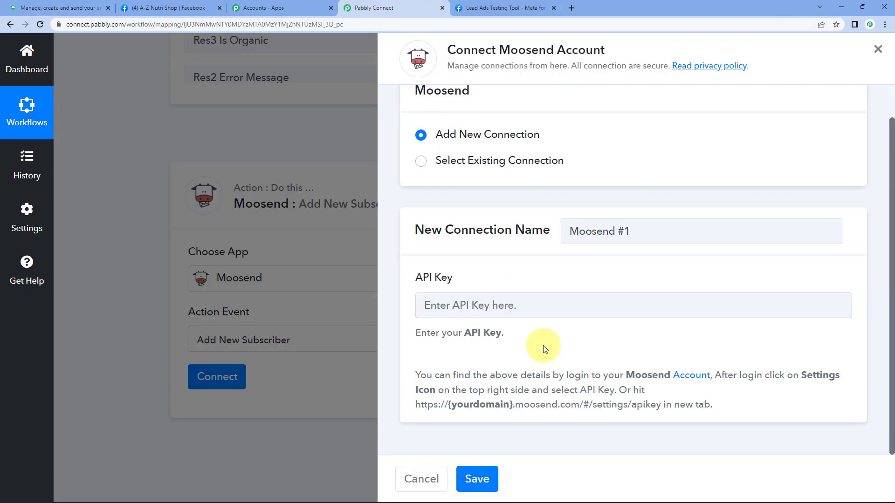
left_click(490, 304)
key("ctrl+v")
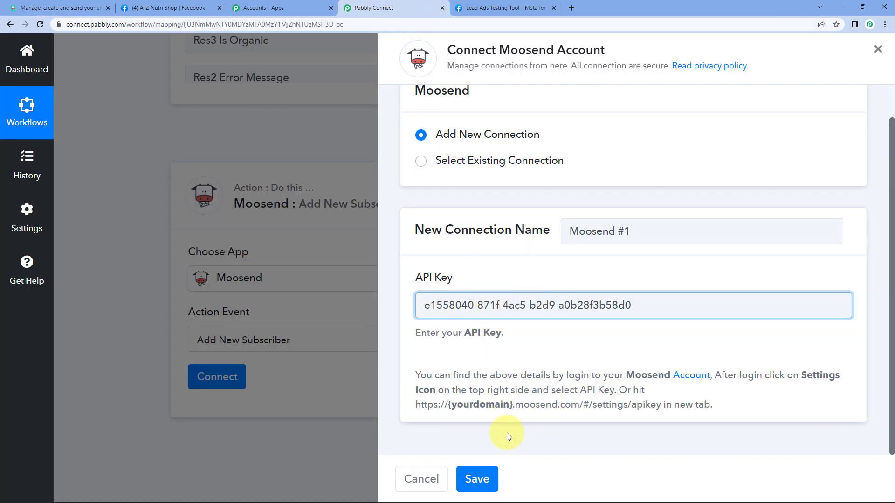
left_click(476, 478)
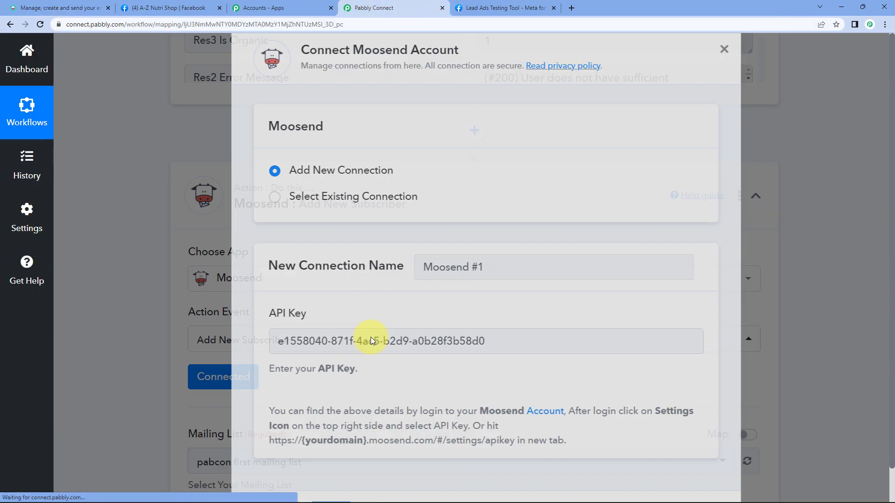
scroll(121, 264, "down", 5)
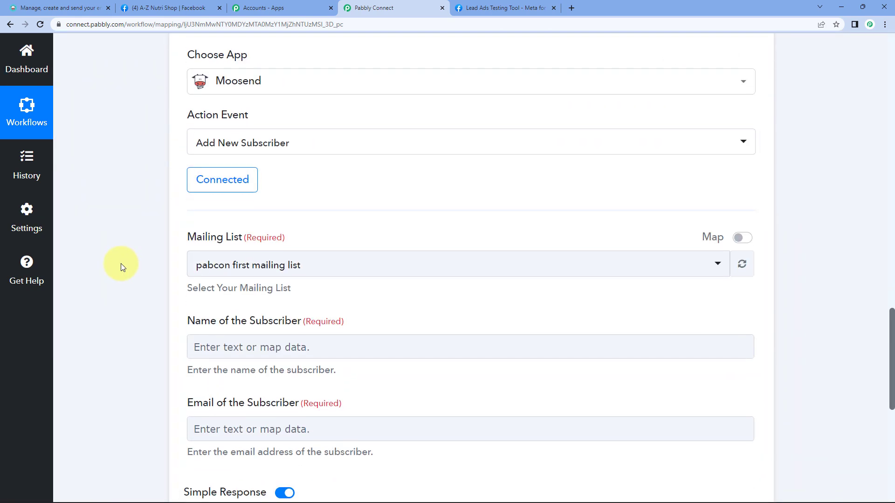
left_click(236, 136)
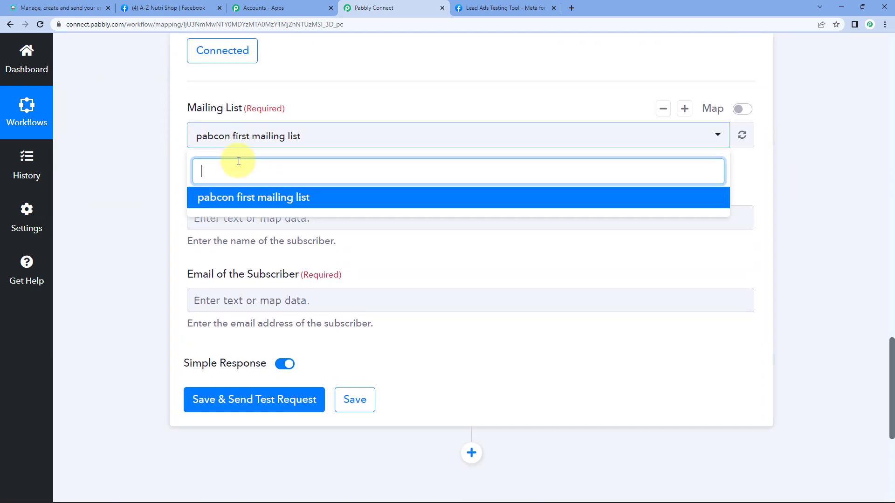
left_click(230, 198)
scroll(189, 175, "down", 1)
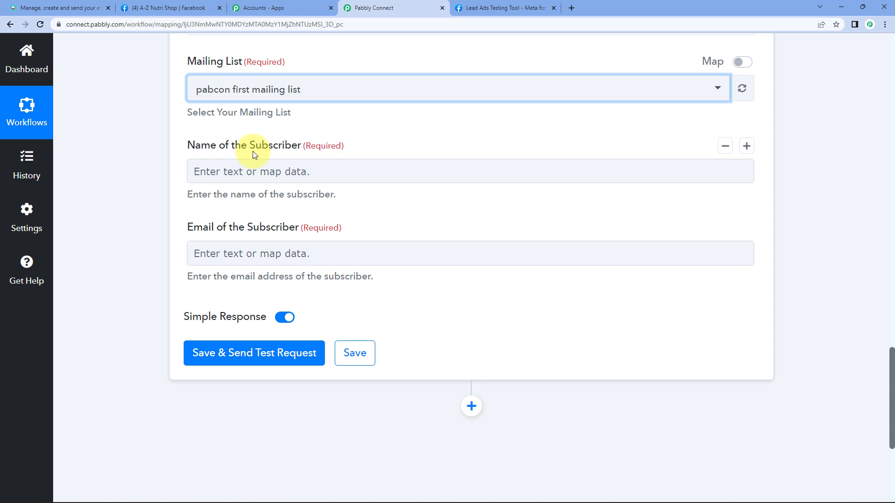
left_click(245, 170)
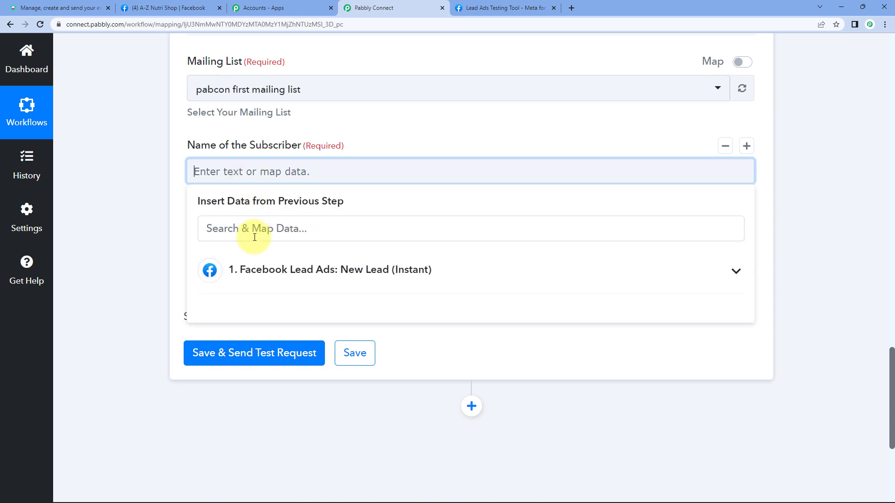
left_click(250, 254)
left_click(146, 225)
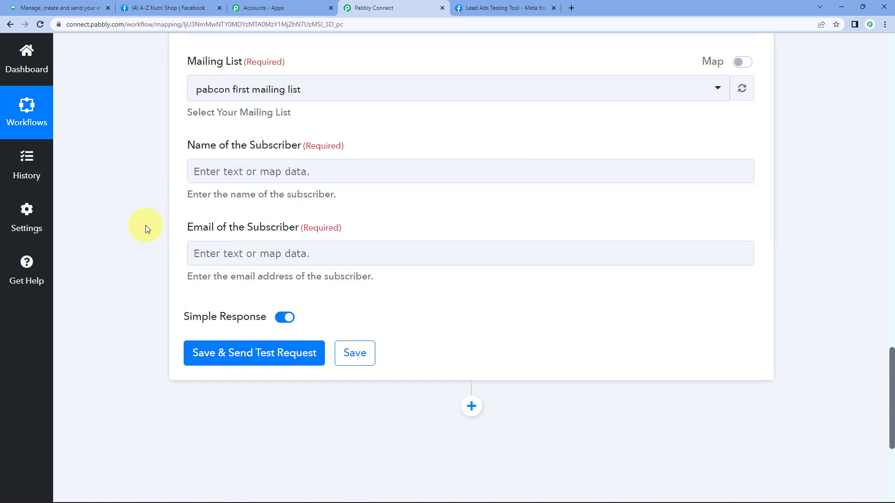
scroll(145, 226, "up", 14)
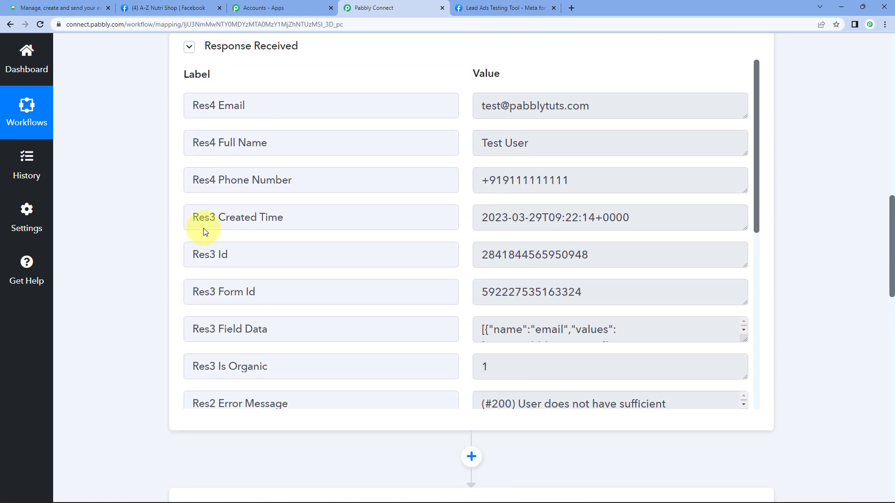
triple_click(479, 148)
triple_click(504, 105)
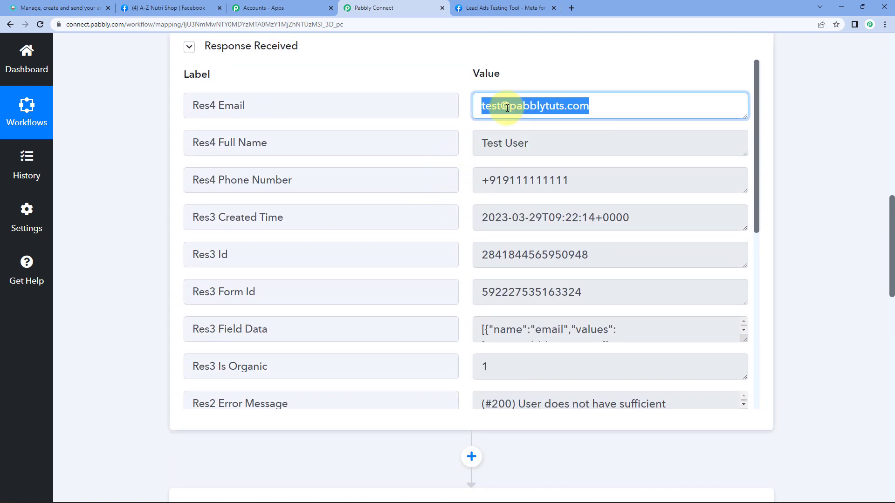
scroll(174, 203, "down", 15)
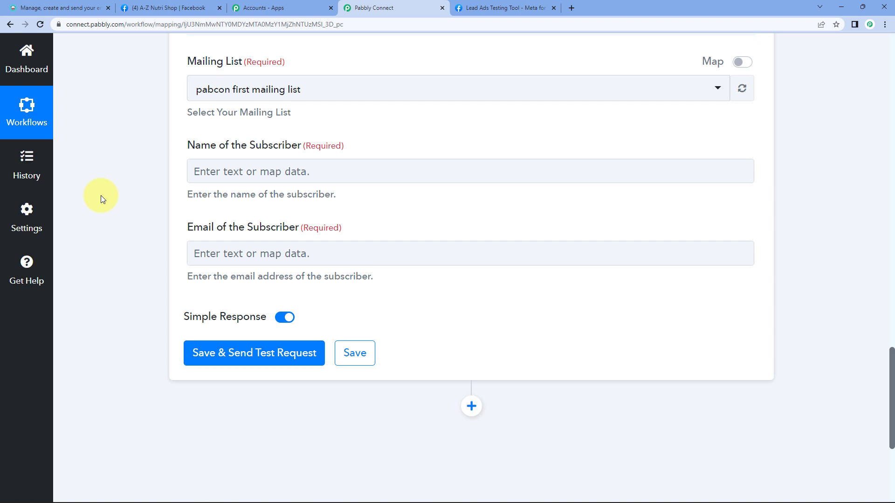
Step: Map the Facebook lead's Full Name into the Moosend Name of the Subscriber field
left_click(262, 171)
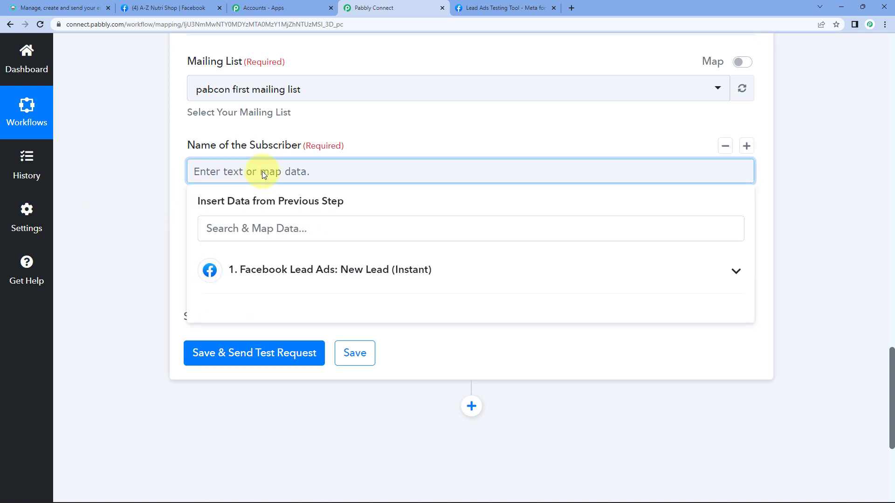
left_click(287, 273)
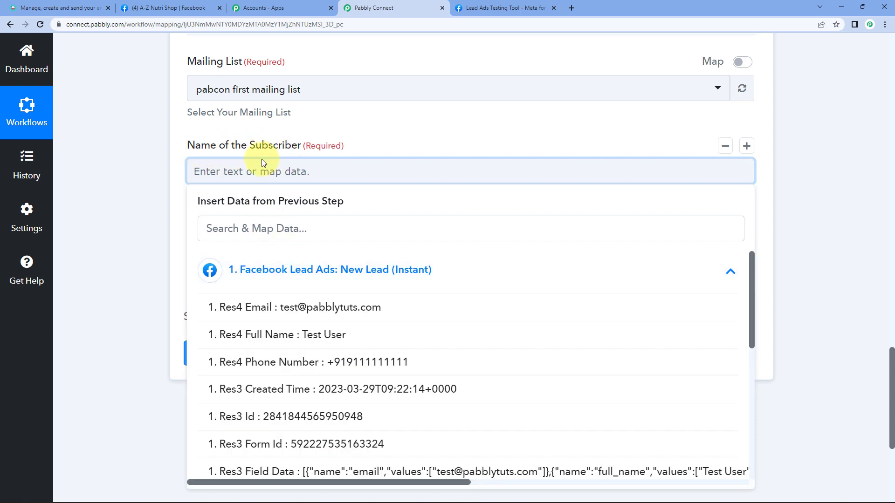
left_click(320, 343)
left_click(133, 184)
Step: Map the Facebook lead's Email into the Moosend Email of the Subscriber field
left_click(256, 264)
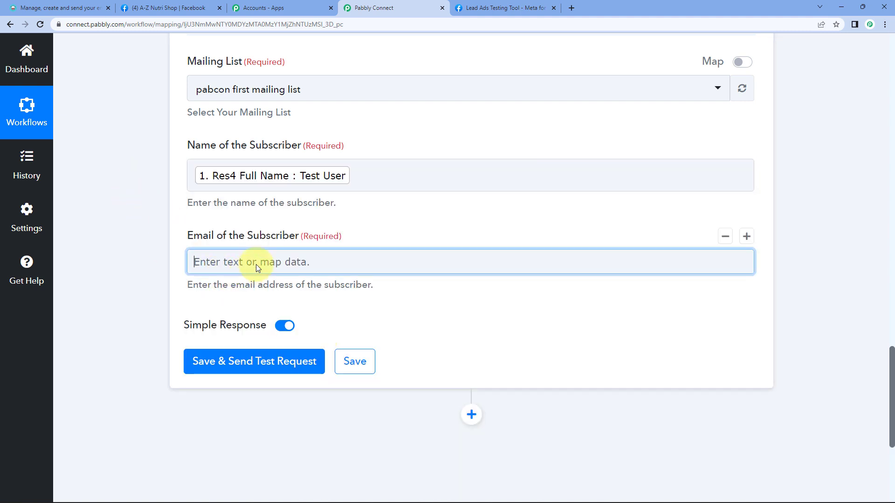
left_click(251, 362)
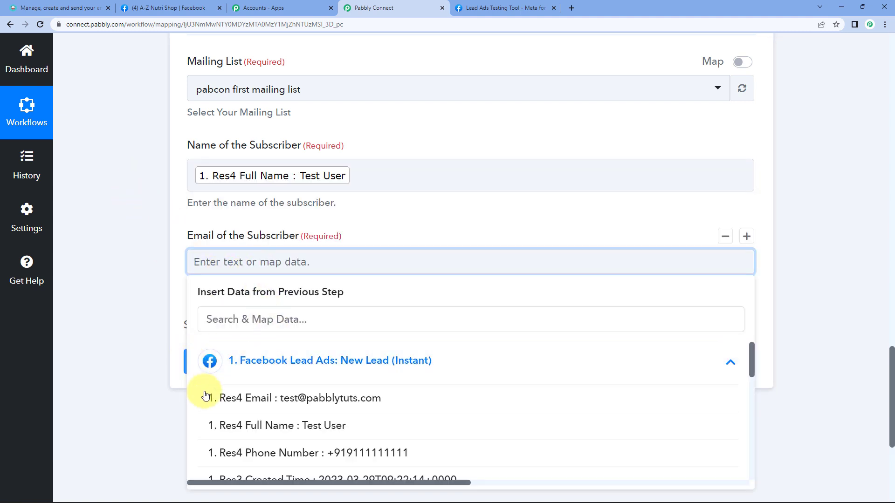
left_click(220, 398)
left_click(124, 194)
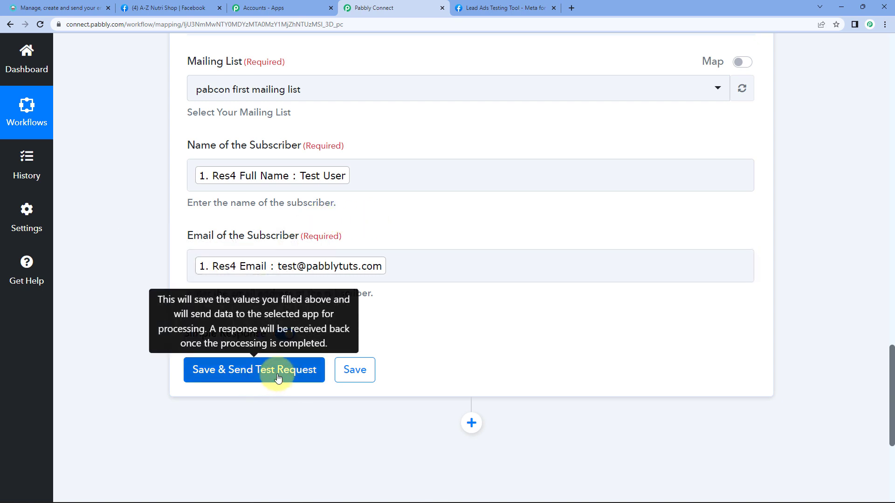
left_click(60, 8)
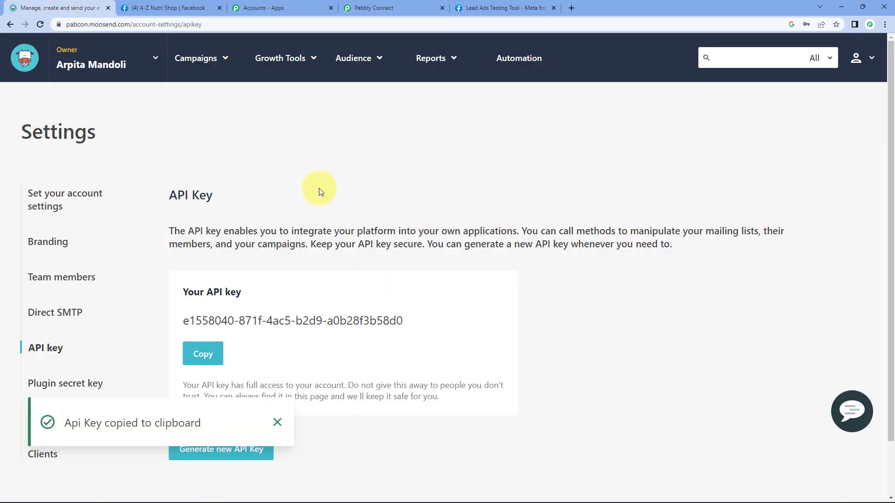
mouse_move(370, 61)
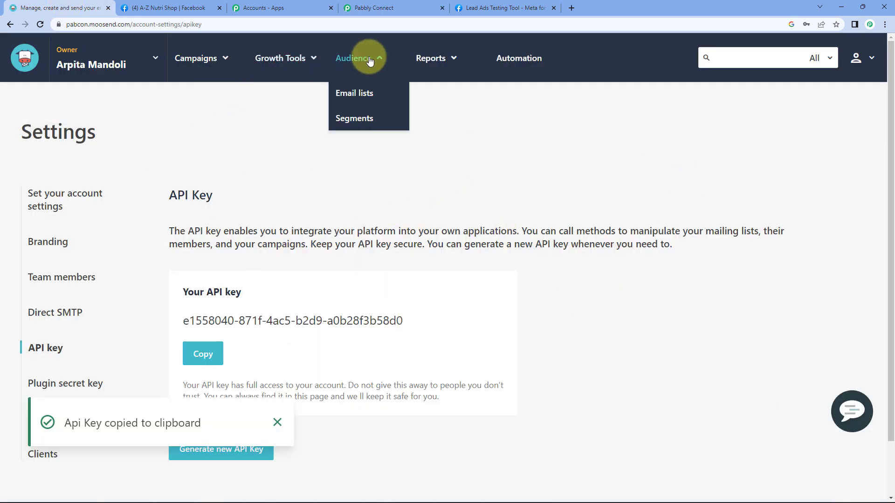
left_click(357, 96)
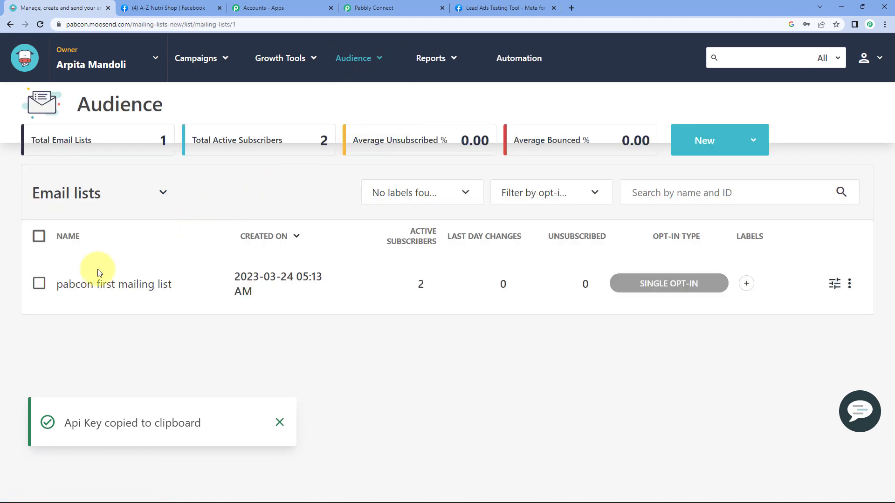
left_click(105, 285)
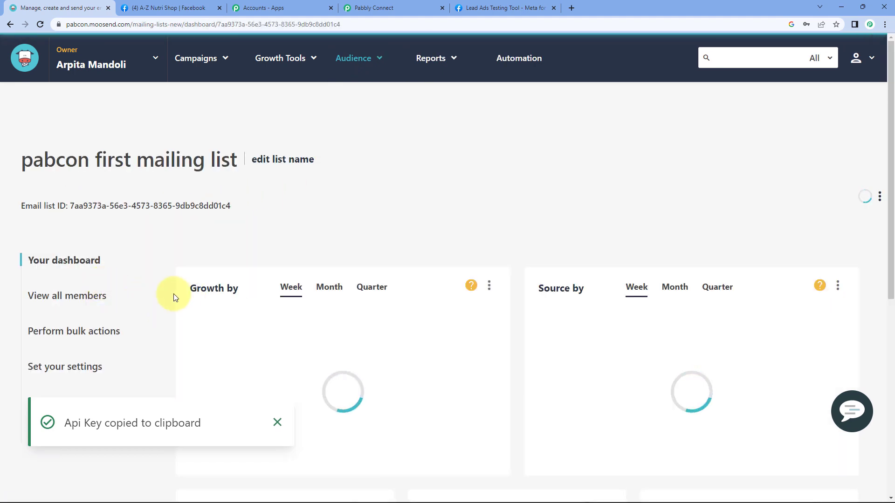
left_click(92, 295)
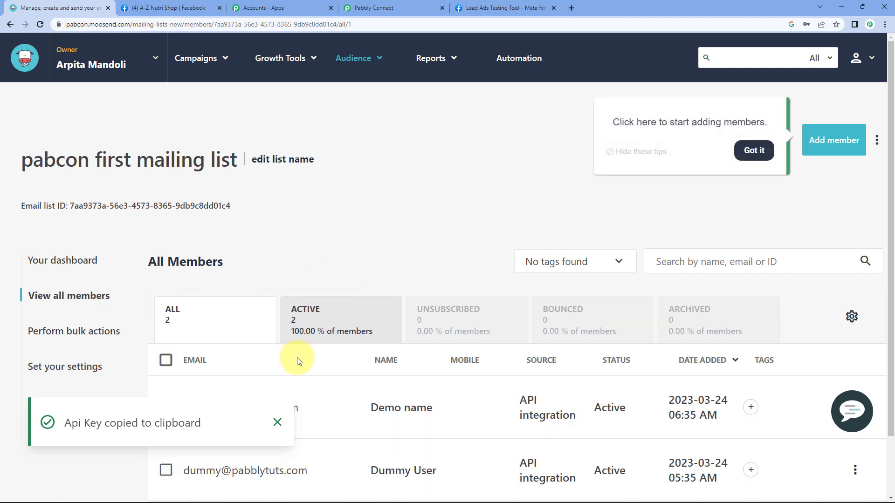
scroll(309, 324, "down", 2)
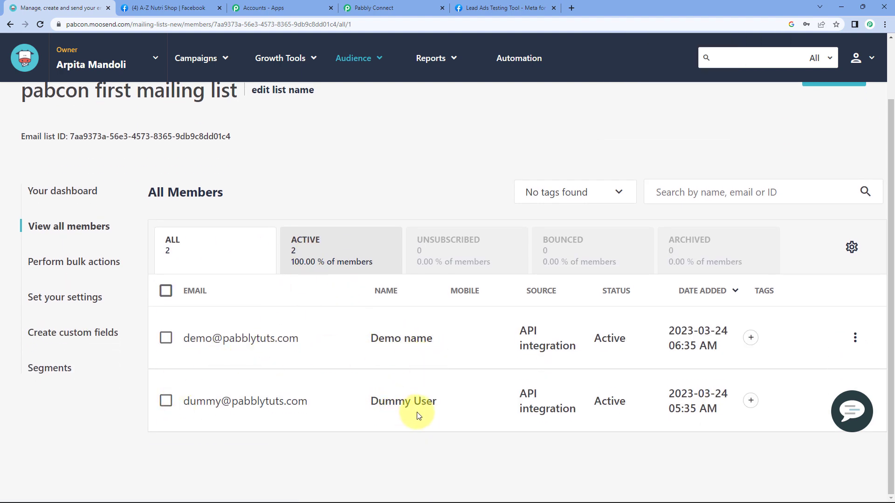
Step: Save and send the Moosend test request, then review and collapse the response received
left_click(430, 9)
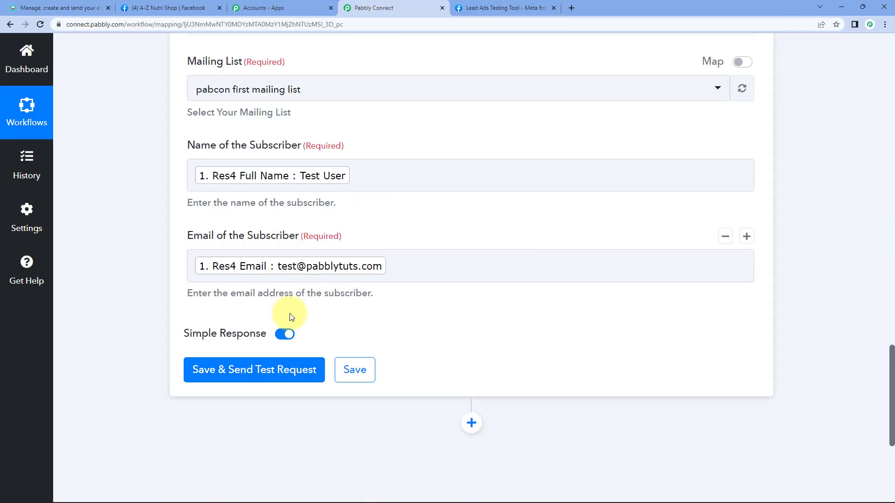
left_click(288, 372)
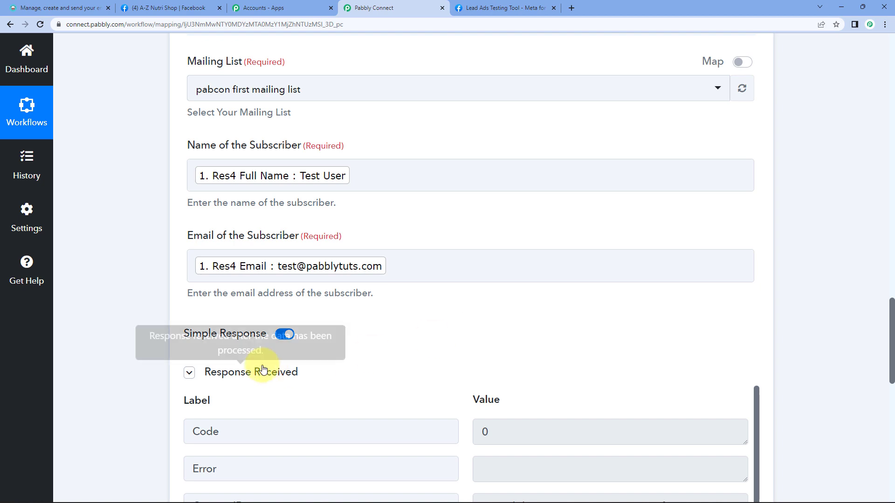
scroll(136, 320, "down", 4)
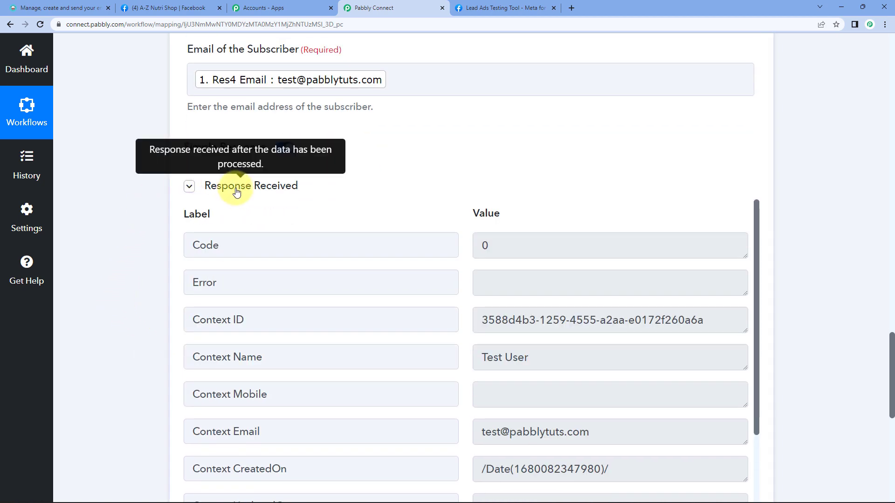
left_click(224, 185)
left_click(82, 9)
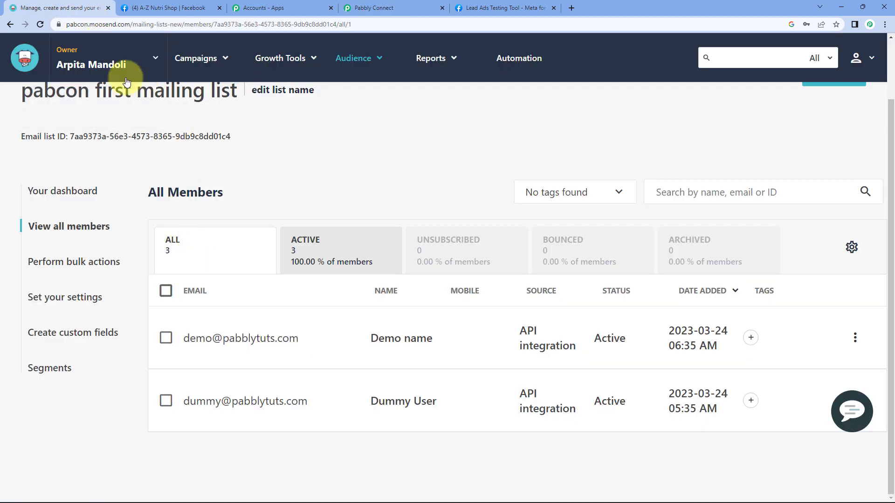
Step: Reload All Members to confirm Test User now appears as a third active subscriber, dismissing the tip
left_click(40, 23)
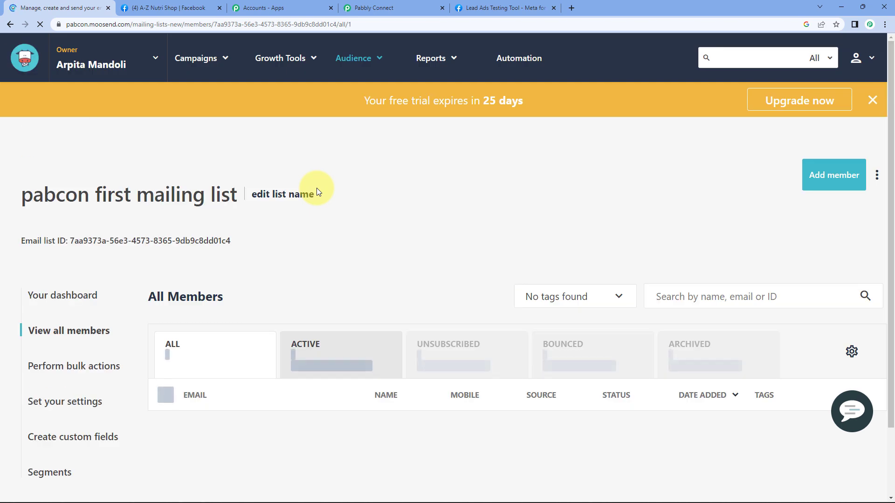
scroll(373, 272, "down", 3)
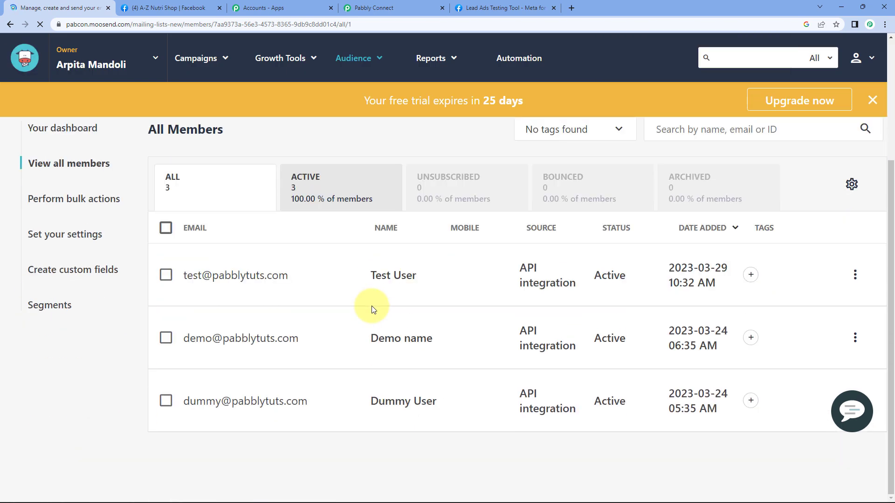
triple_click(387, 277)
left_click(418, 280)
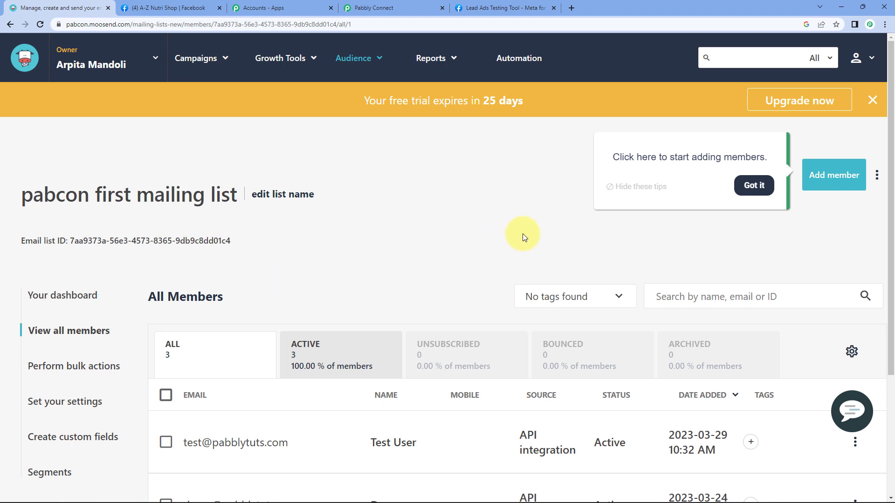
left_click(753, 185)
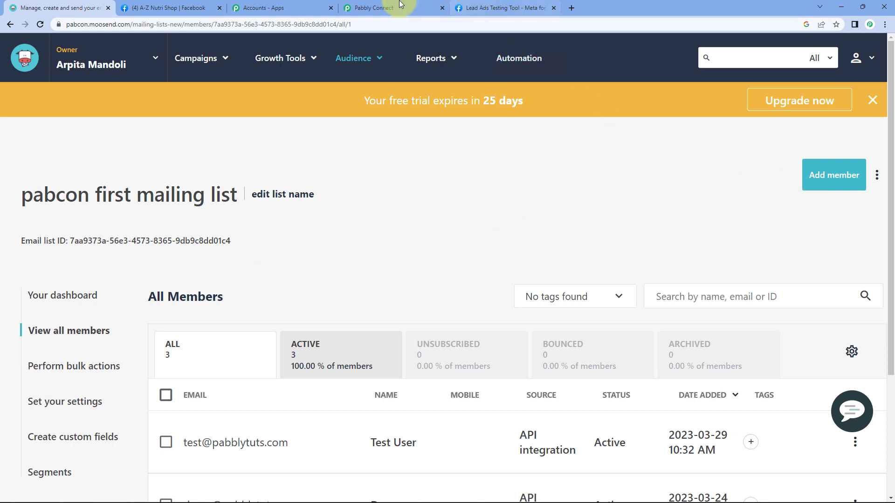
Step: Save the Moosend action step, confirm the save, and collapse the Facebook trigger step
left_click(377, 8)
left_click(356, 221)
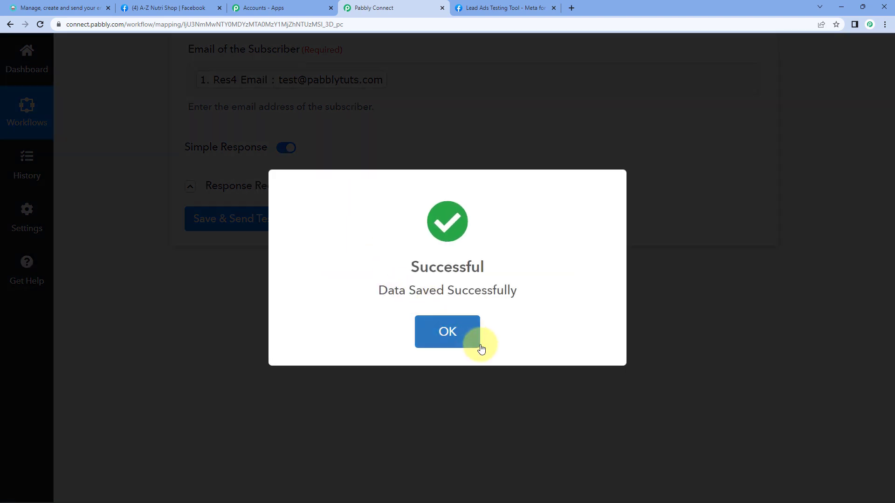
left_click(463, 338)
scroll(461, 336, "up", 15)
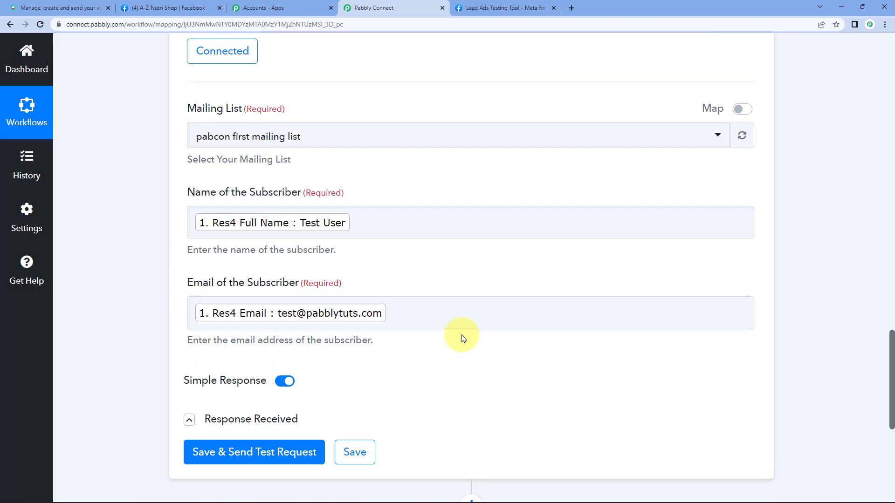
scroll(405, 317, "up", 20)
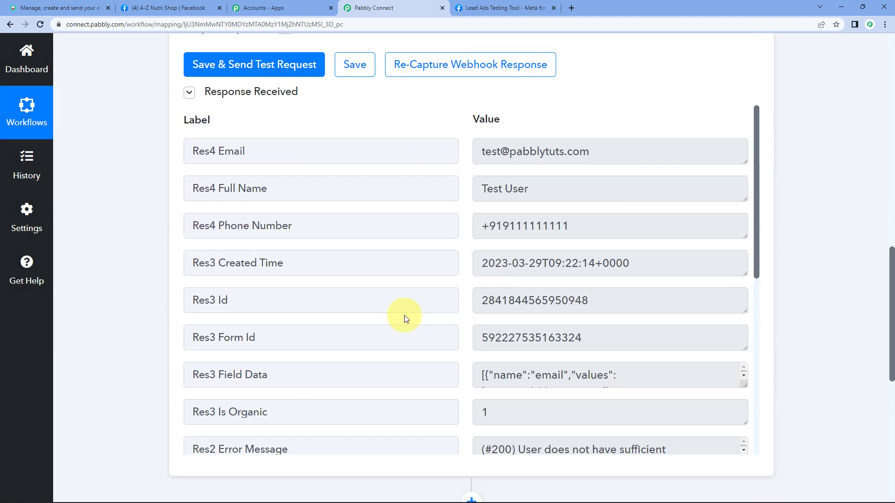
left_click(436, 243)
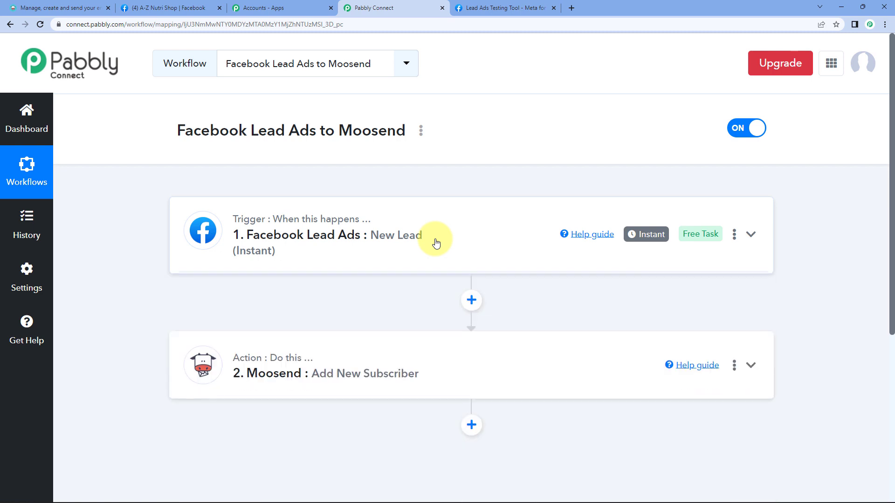
Step: Select the 'Facebook Lead Ads to Moosend' workflow name, then clear the selection
double_click(199, 128)
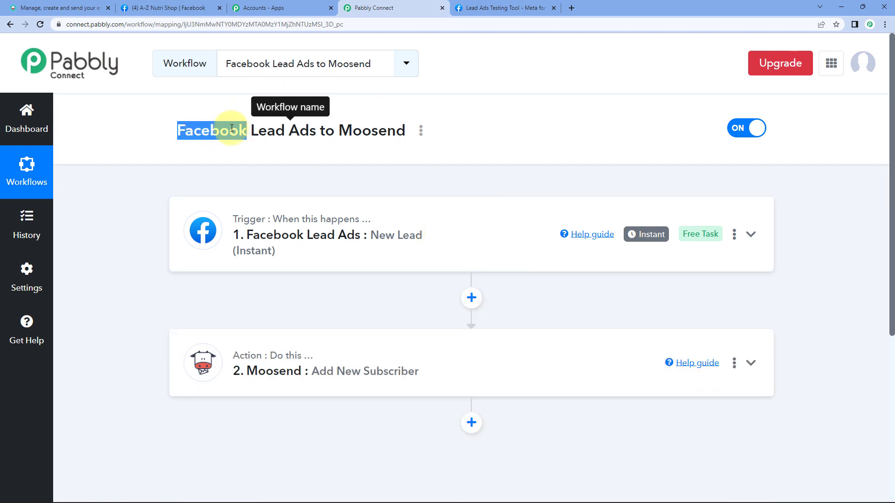
left_click_drag(209, 129, 299, 130)
left_click(294, 131)
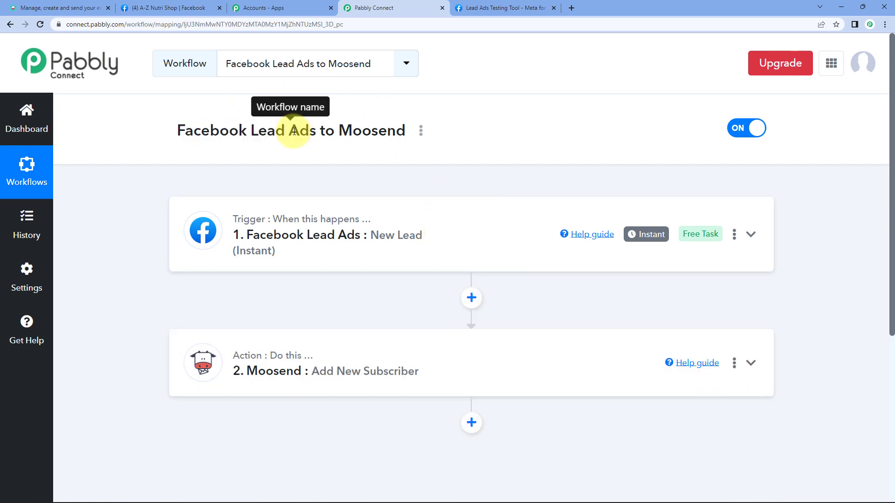